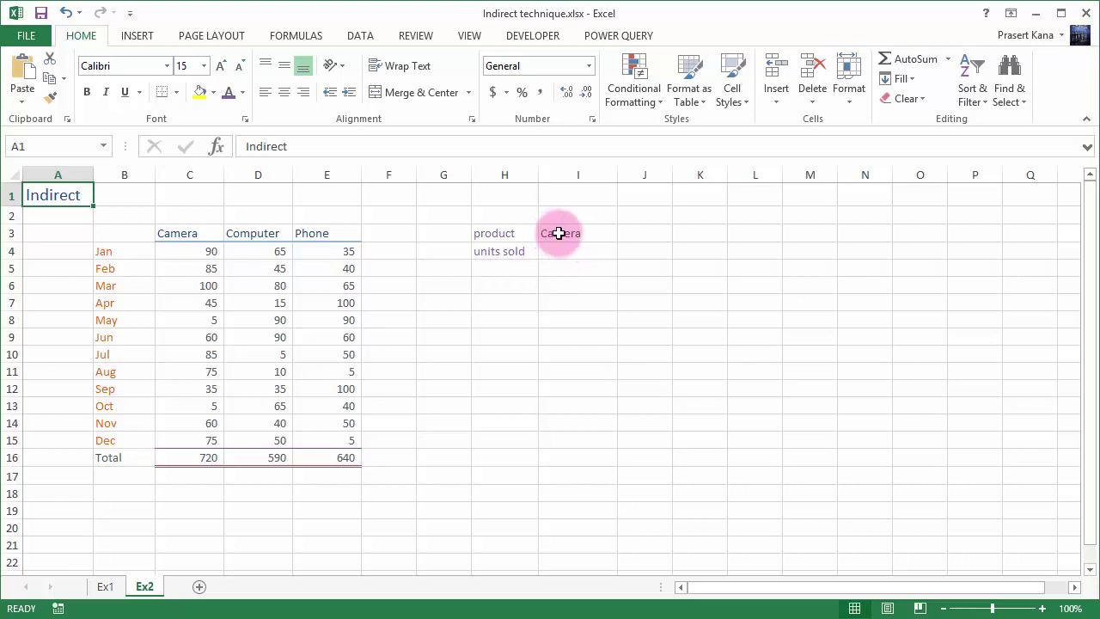
- Look over I3's product list and the Camera, Computer and Phone column headers
click(569, 233)
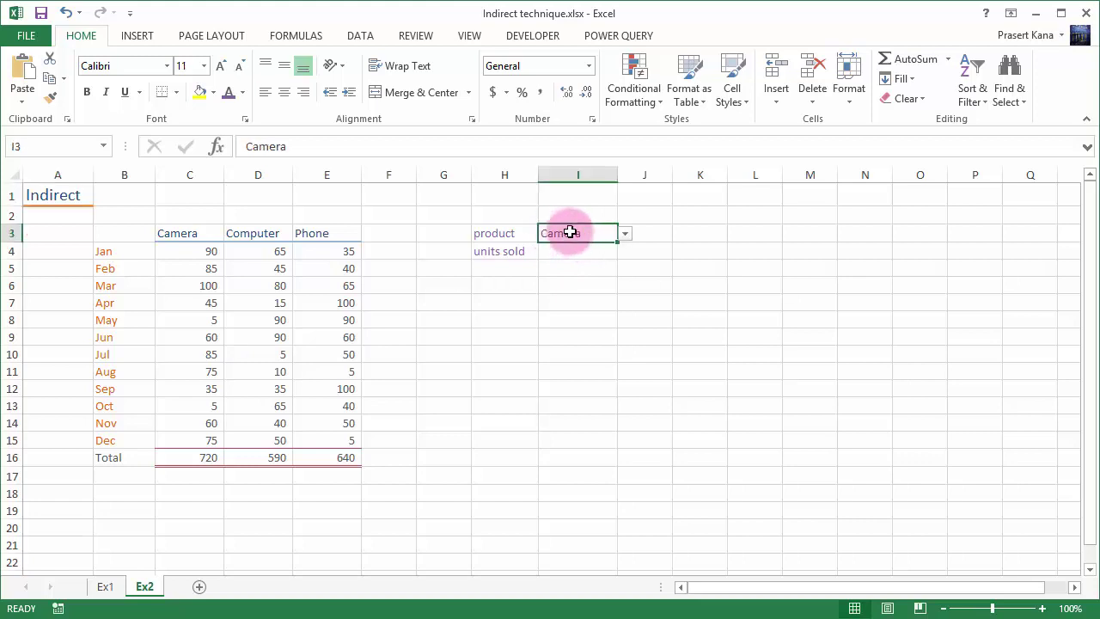
click(627, 235)
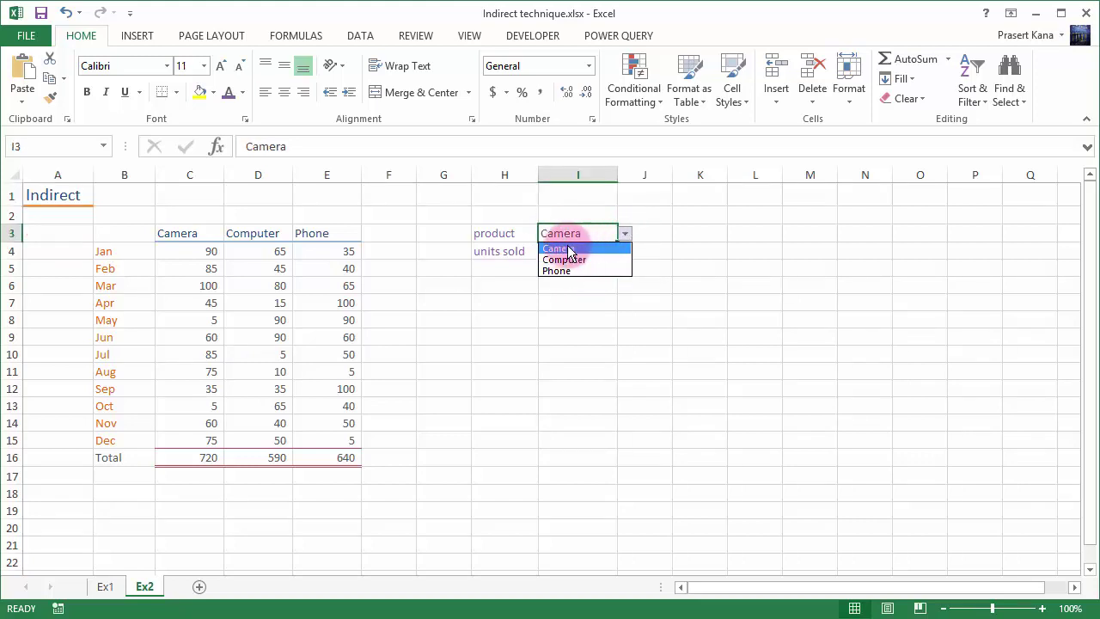
click(167, 232)
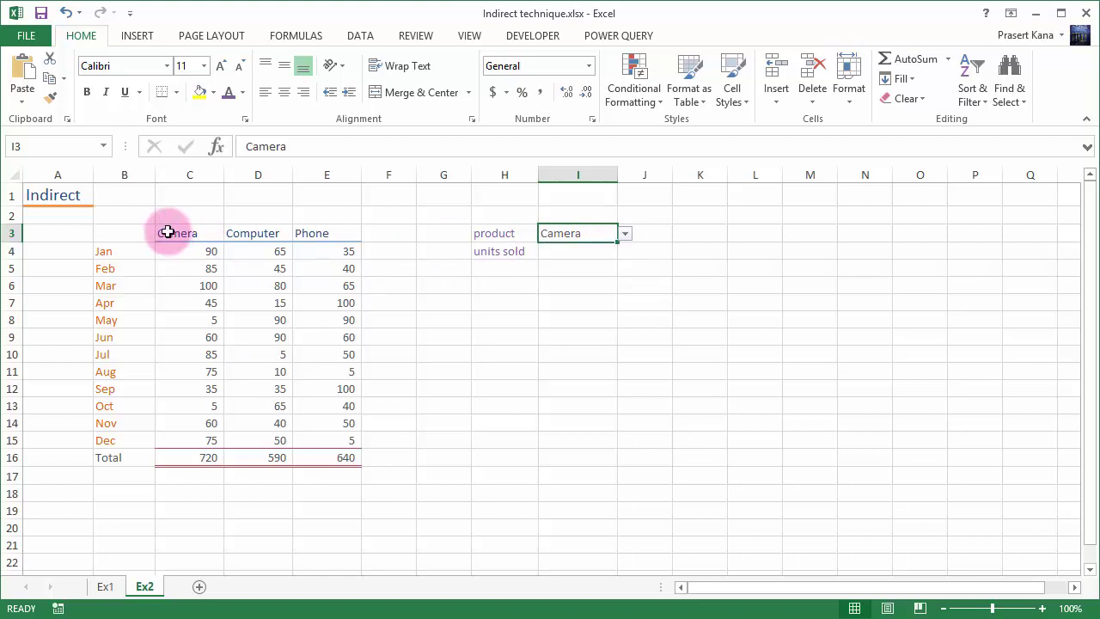
click(168, 232)
click(258, 233)
click(309, 233)
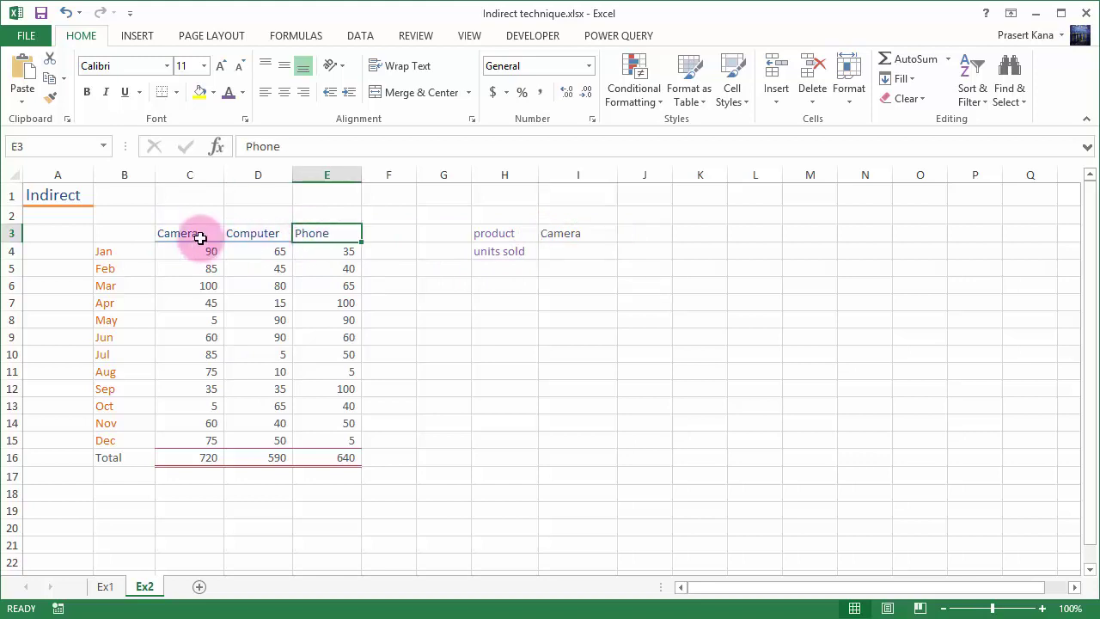
click(201, 238)
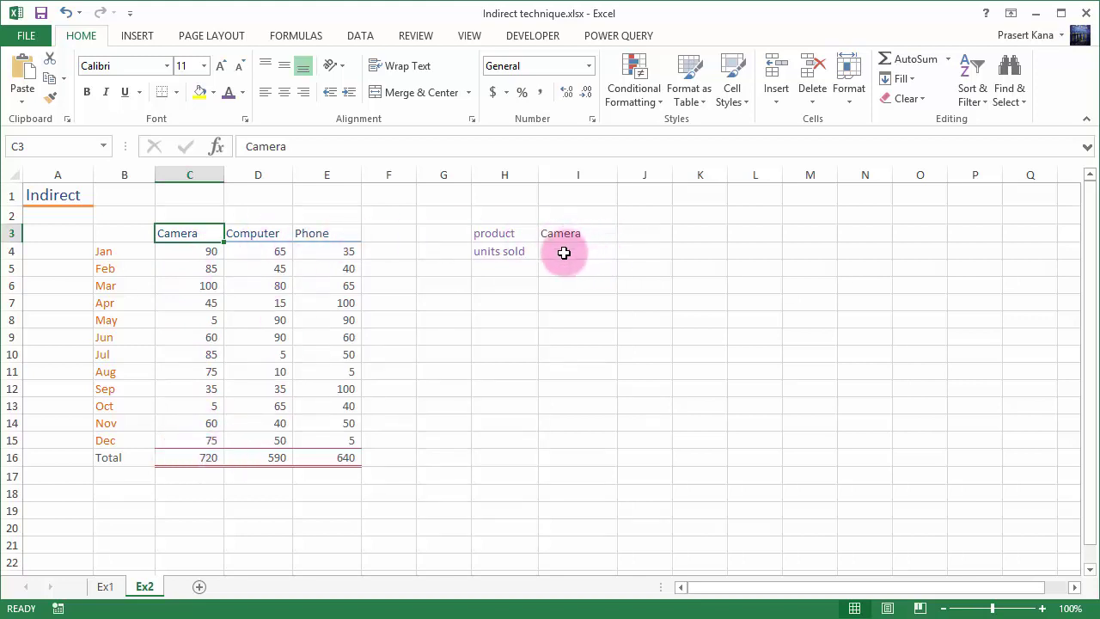
click(564, 252)
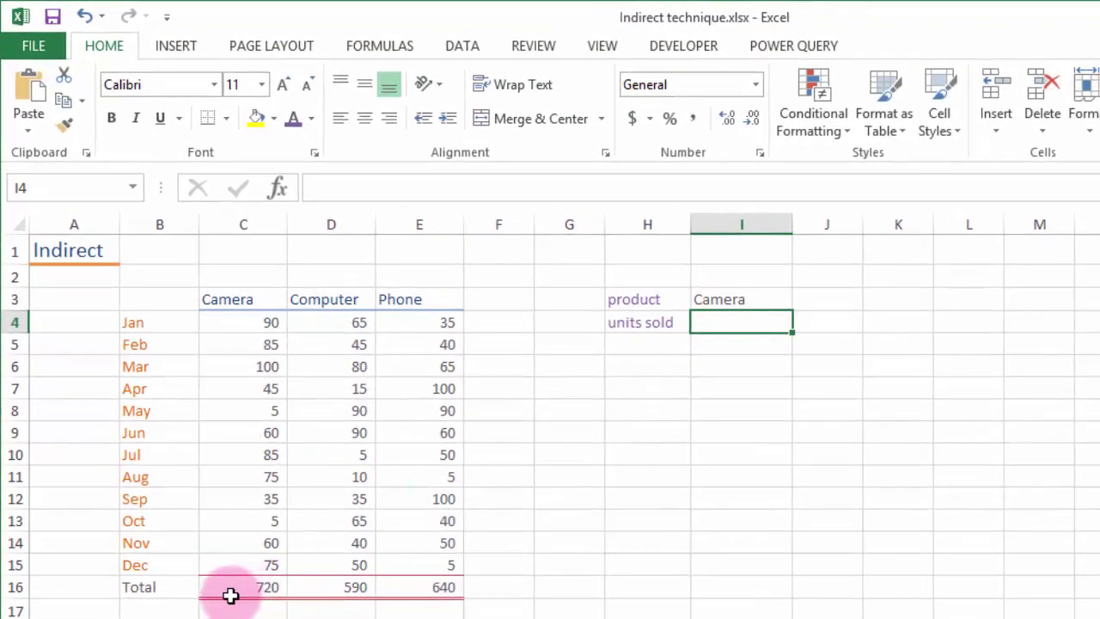
- Choose Computer as the product in I3, then select the empty units sold cell I4
click(752, 297)
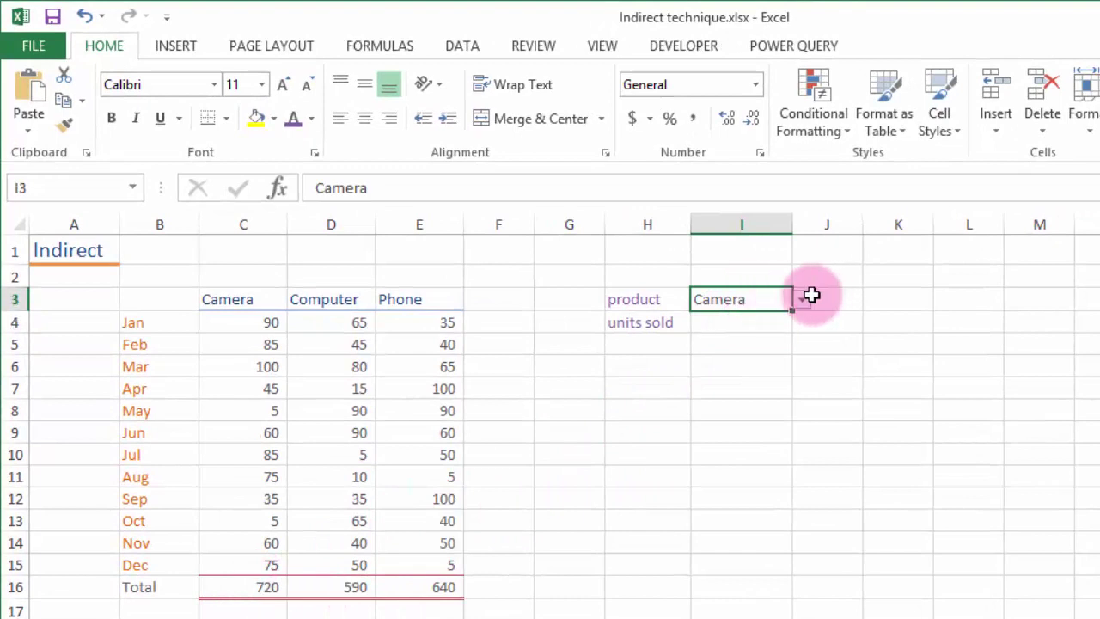
click(804, 298)
click(758, 334)
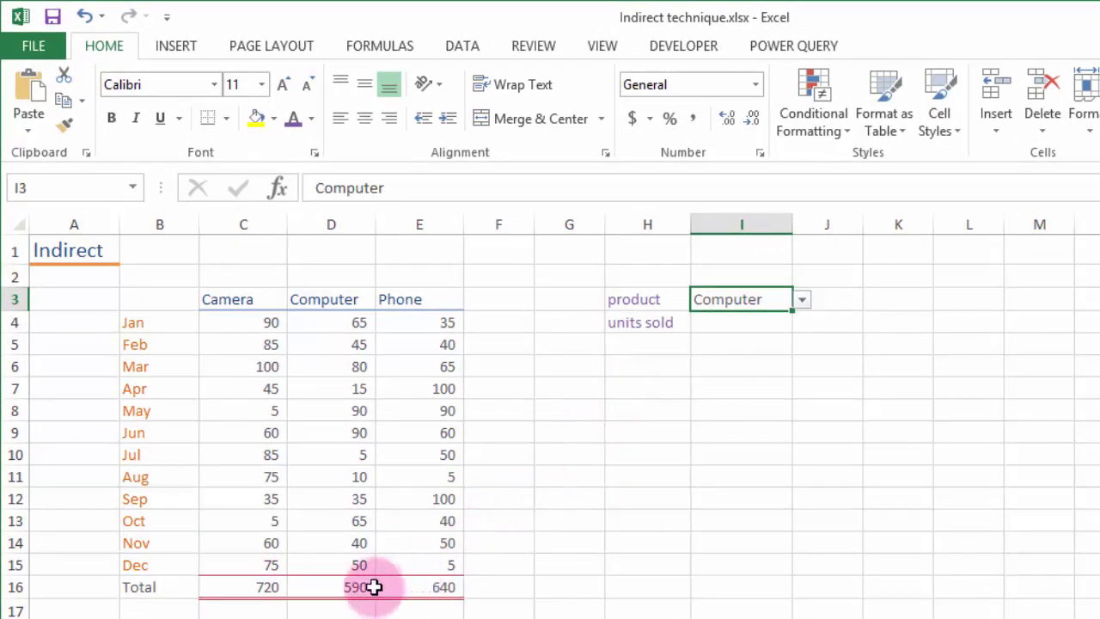
click(741, 326)
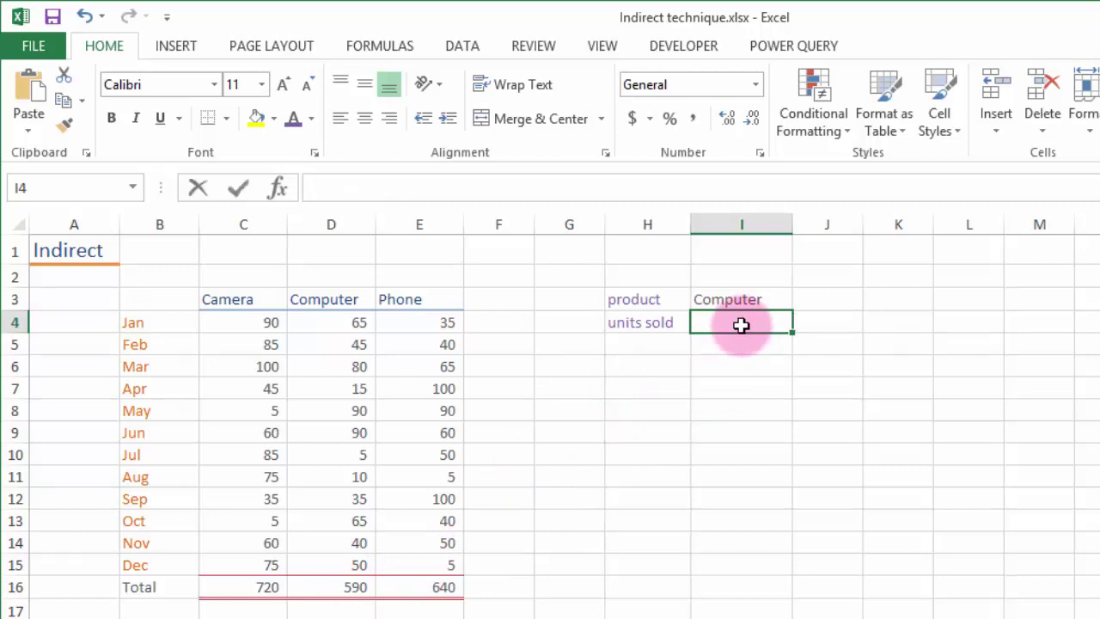
- Start I4's formula as =INDEX(C4:E16,13, with the range selected using Shift+arrow keys
text(=index)
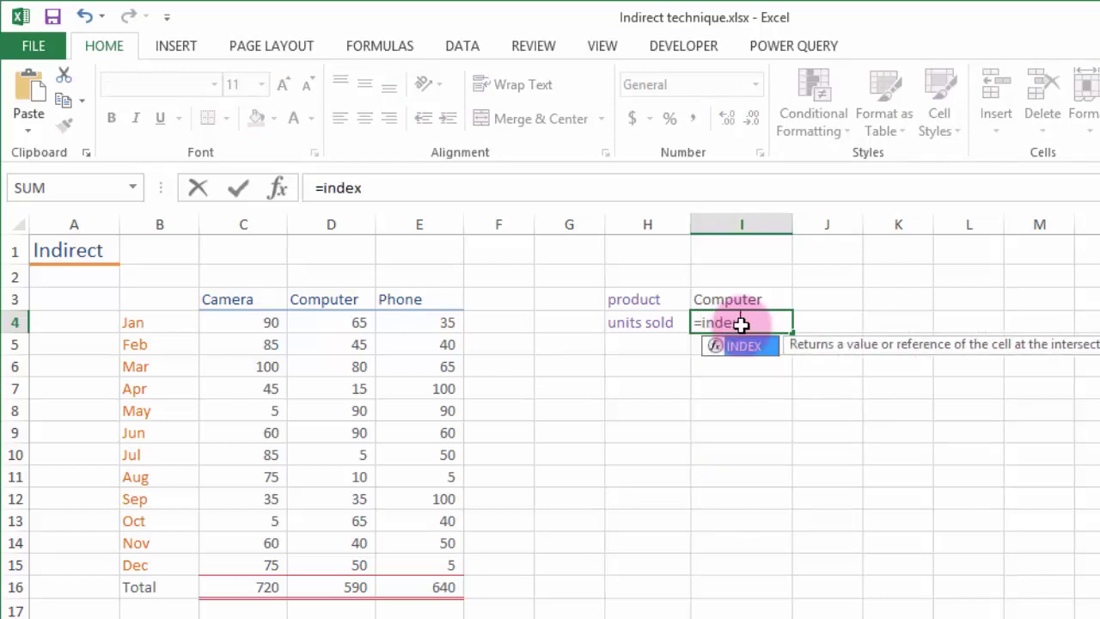
text(()
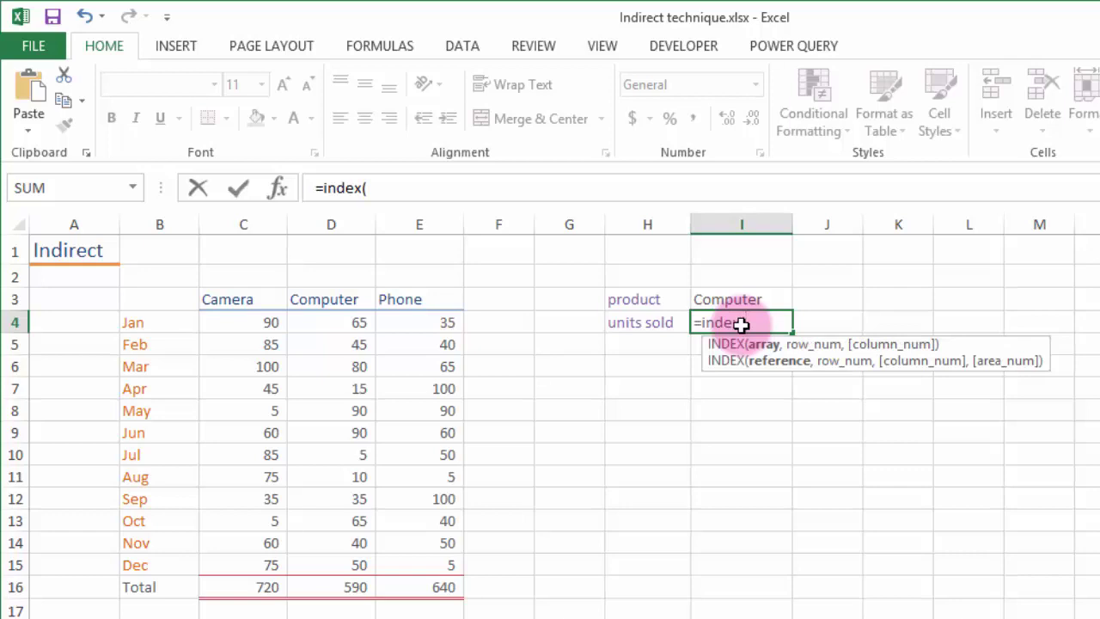
key(Left)
key(Left)
key(Left)
key(Left)
key(Left)
key(Left)
key(shift+Right)
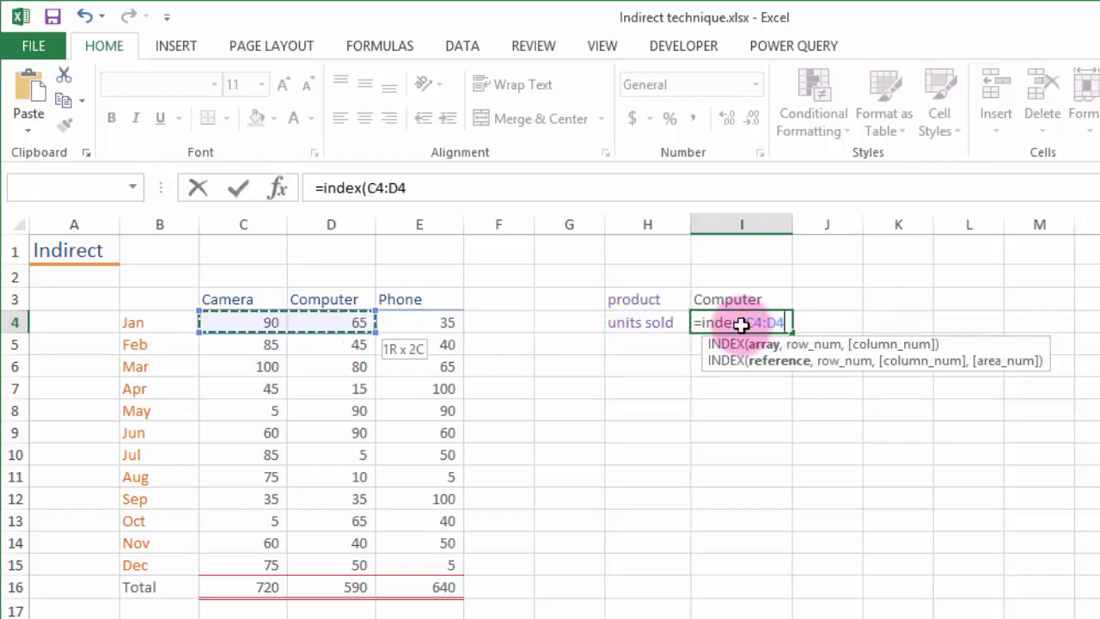
key(shift+Right)
key(shift+Down)
key(shift+Down)
key(shift+Down)
key(shift+Down)
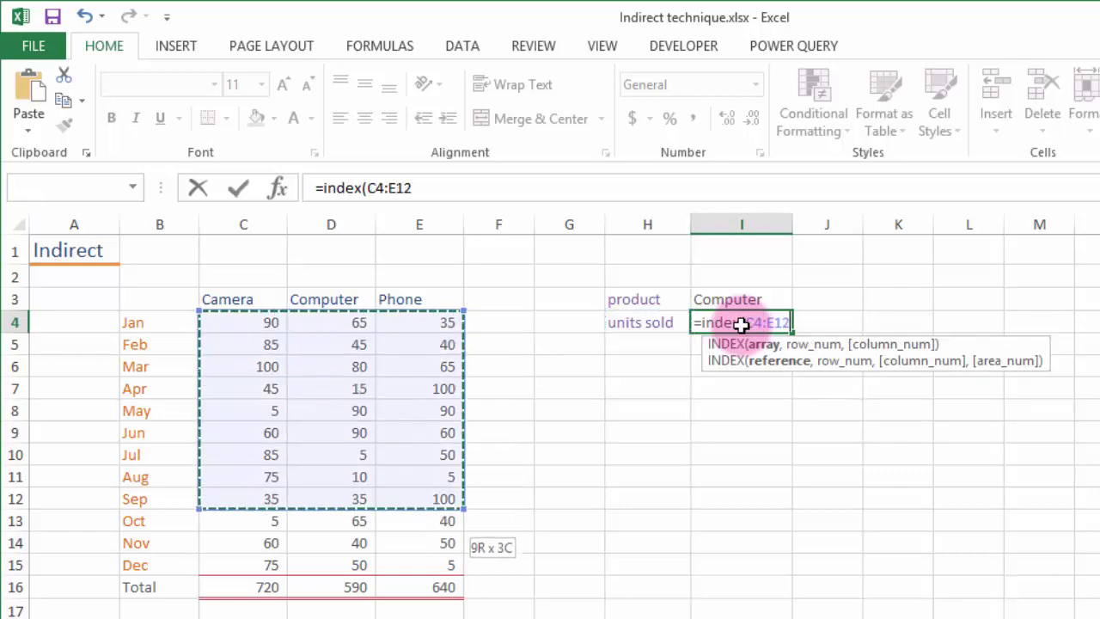
key(shift+Down)
key(shift+Down)
key(shift+Down)
key(shift+Down)
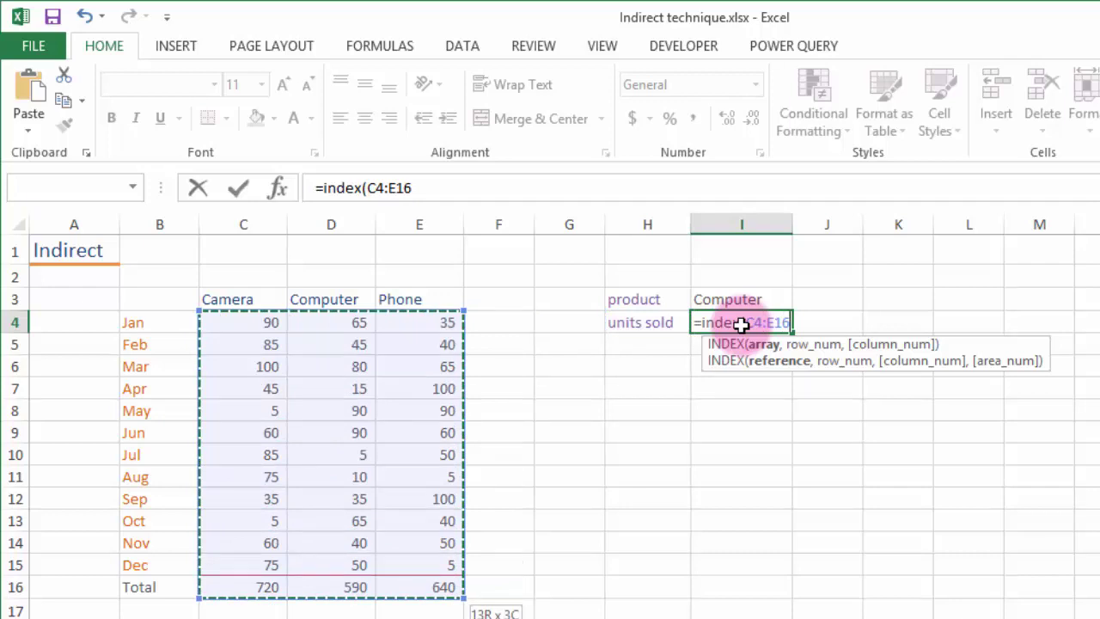
text(,13)
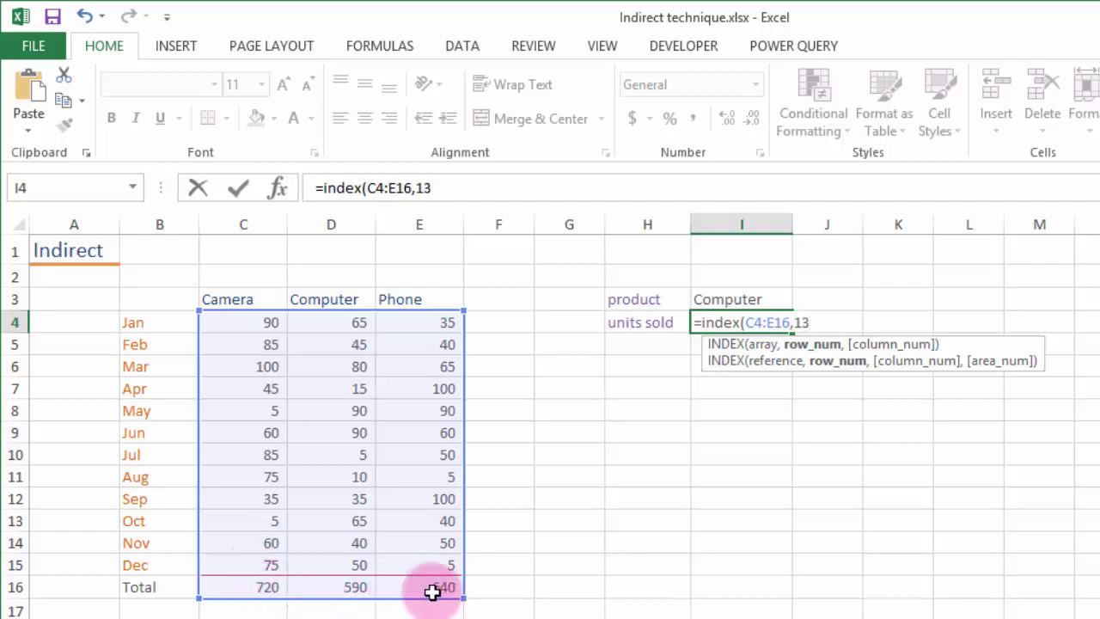
text(,)
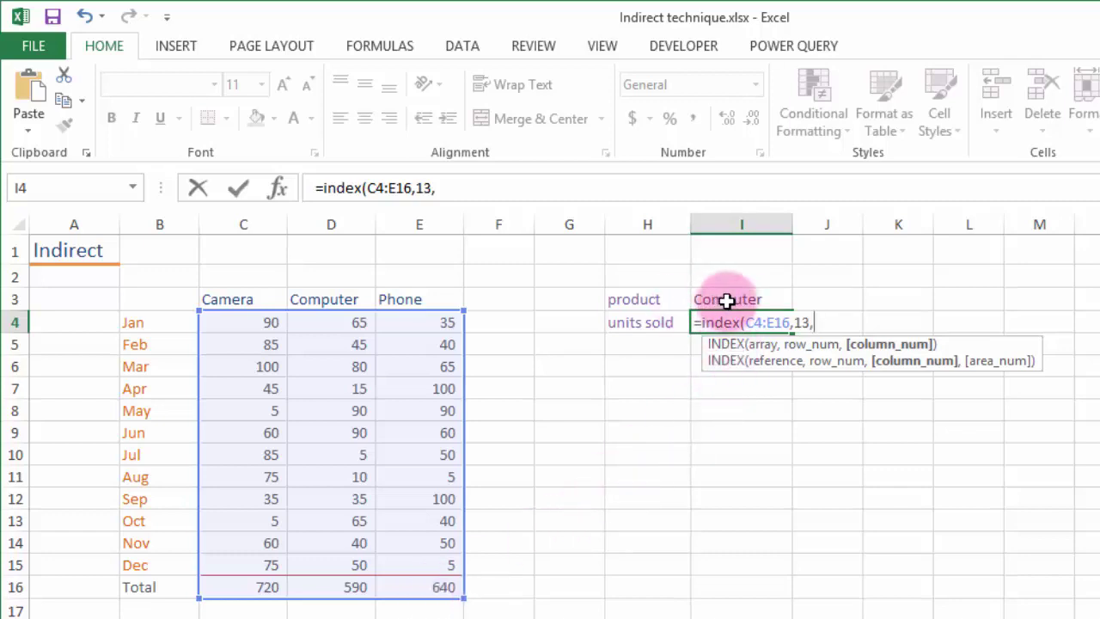
- Nest MATCH(I3,C3:E3,0) as the column, completing =INDEX(C4:E16,13,MATCH(I3,C3:E3,0))
text(mat)
key(Tab)
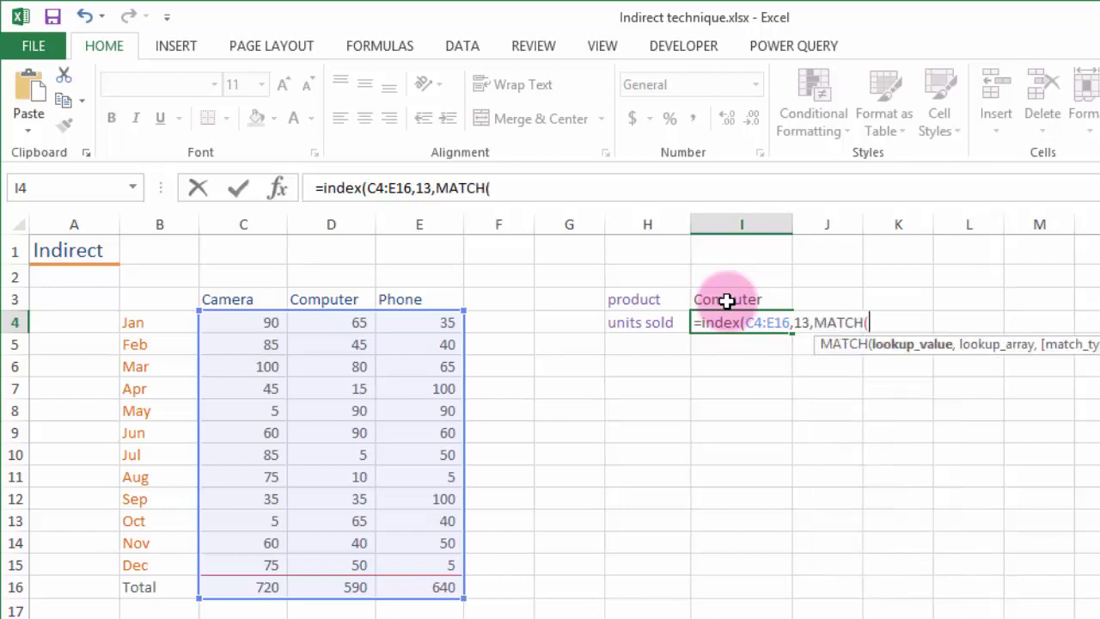
click(727, 300)
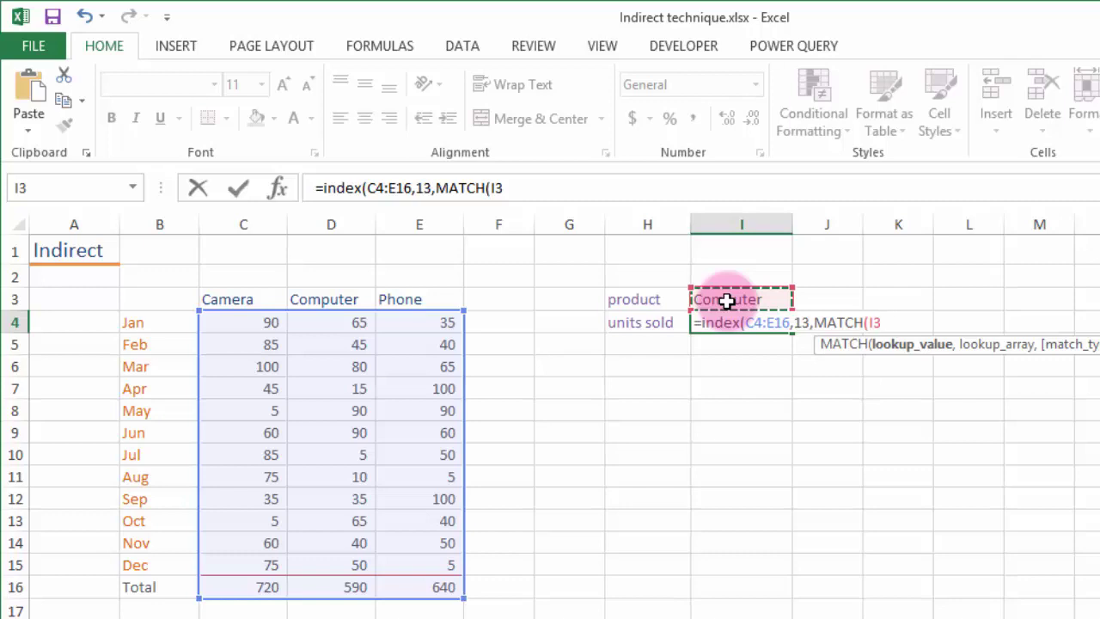
text(,)
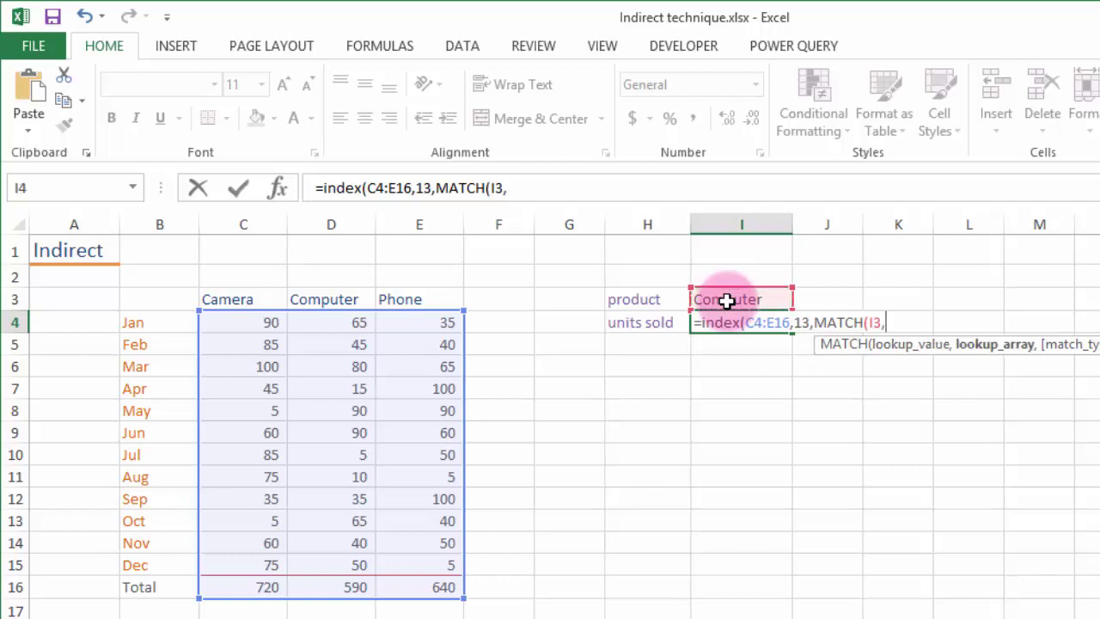
drag(252, 301, 421, 301)
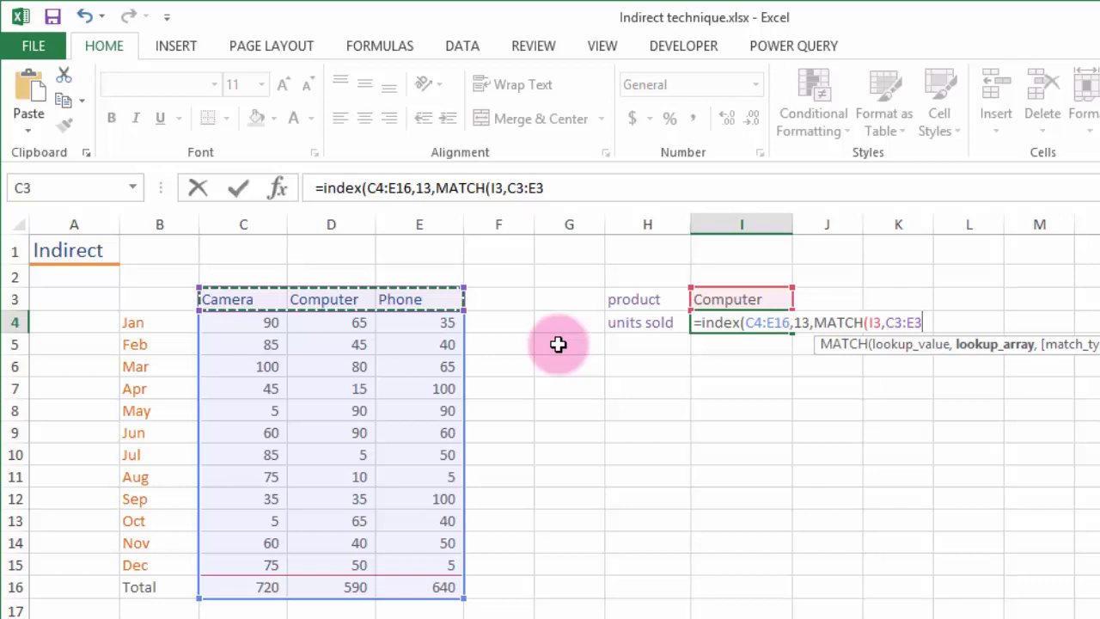
text(,)
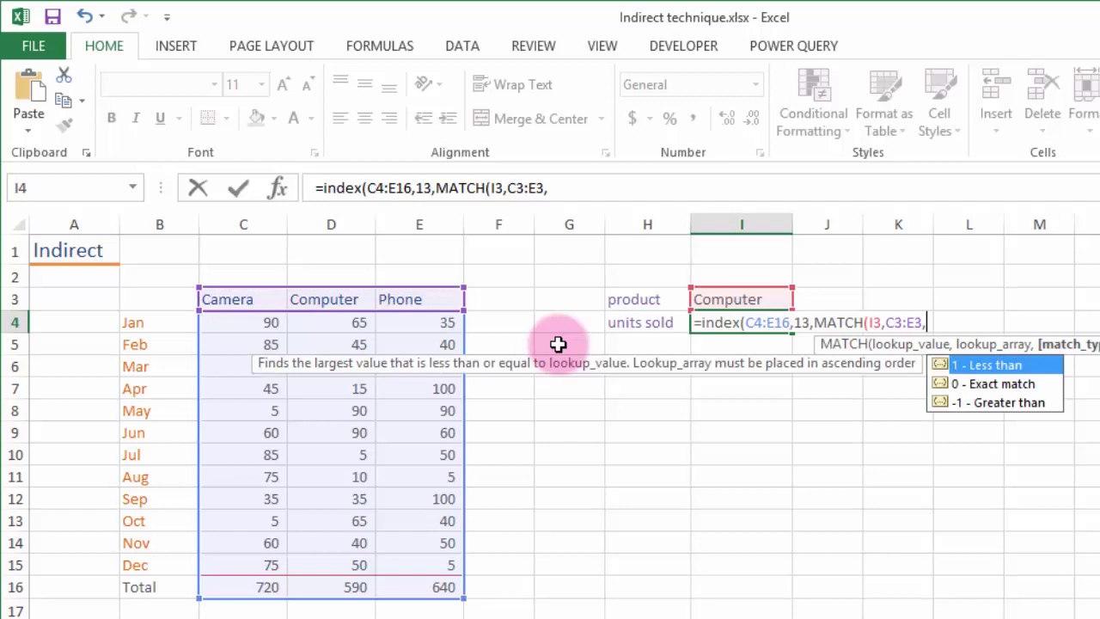
key(Down)
key(Tab)
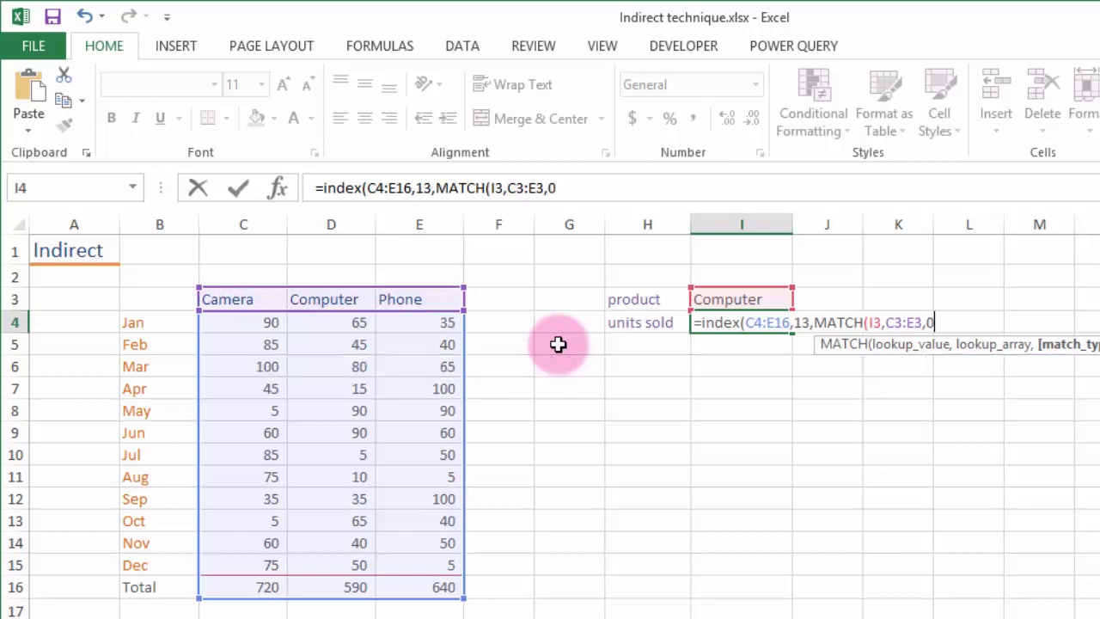
text()))
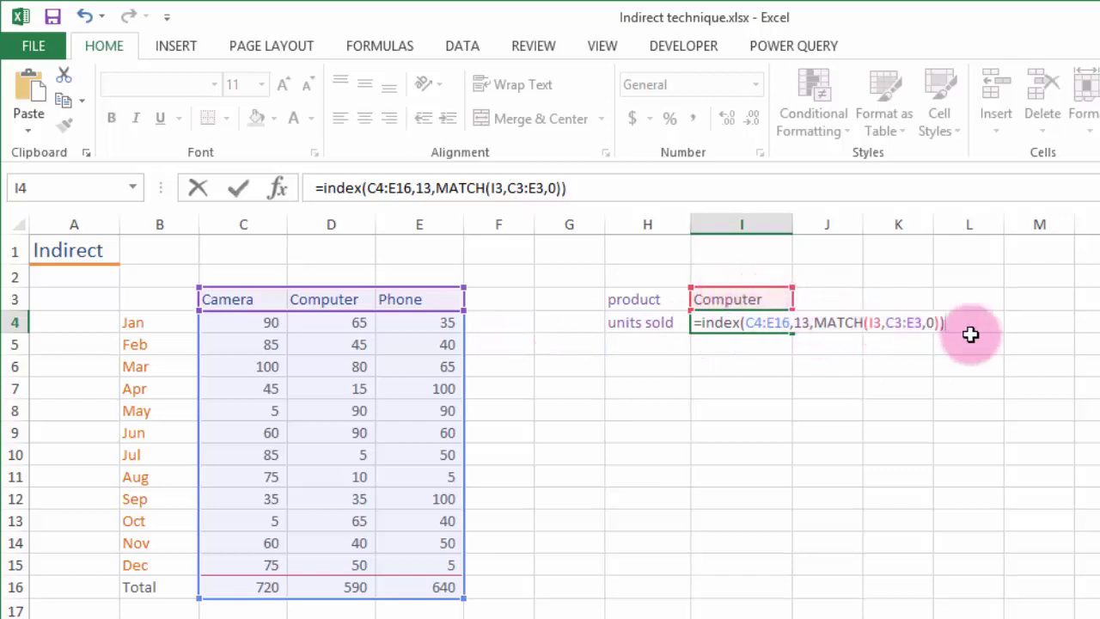
- Commit the INDEX/MATCH formula in I4, then switch I3 to Camera and check the totals
key(Return)
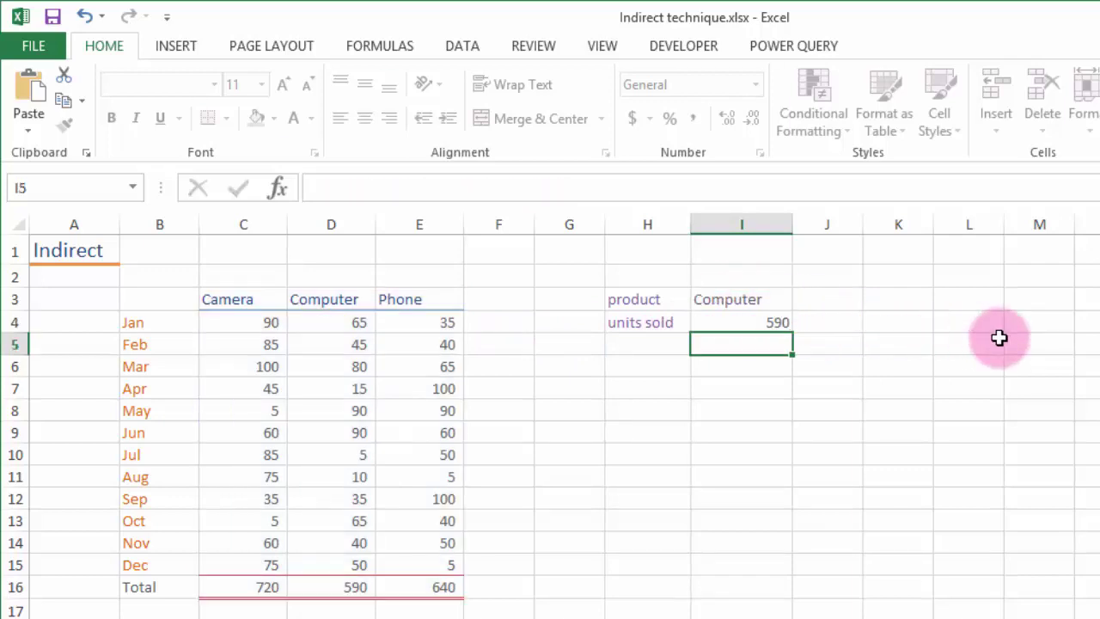
click(750, 321)
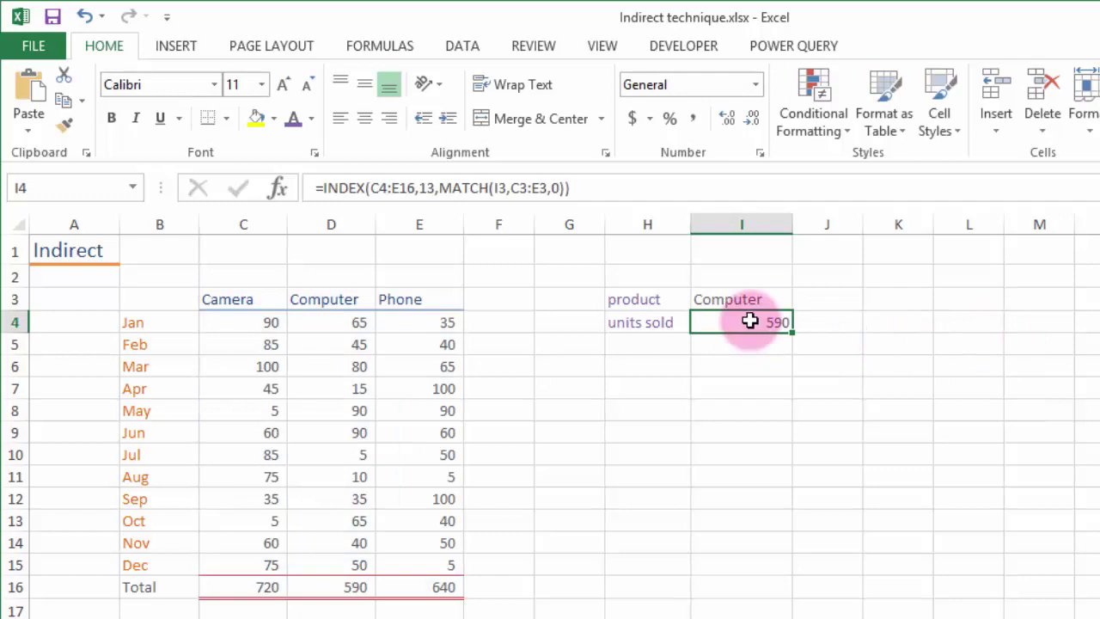
click(331, 585)
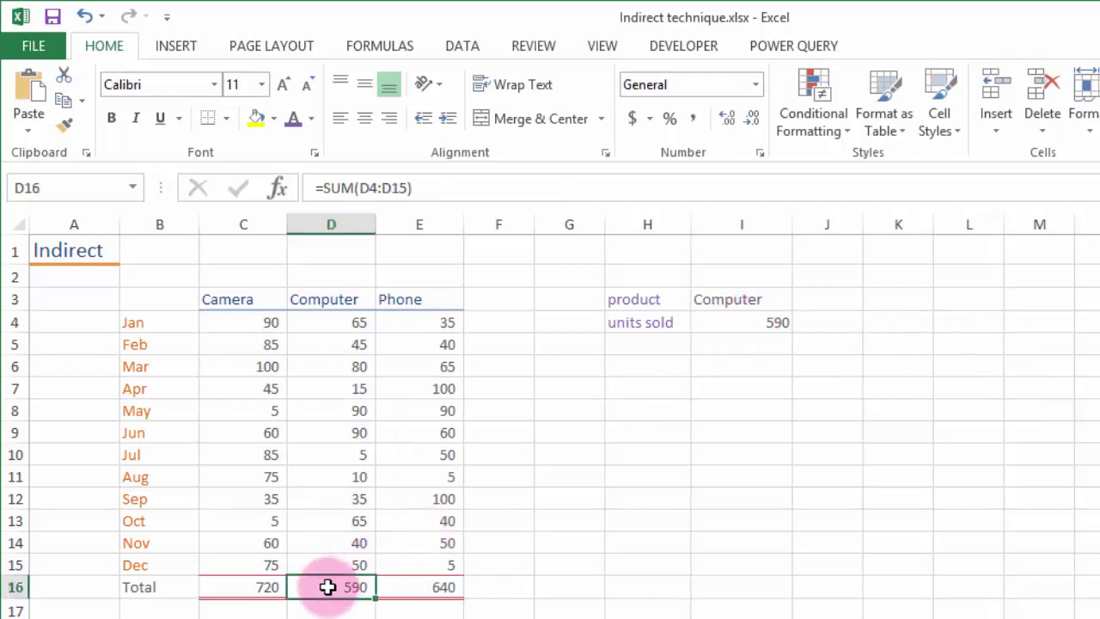
click(742, 302)
click(802, 301)
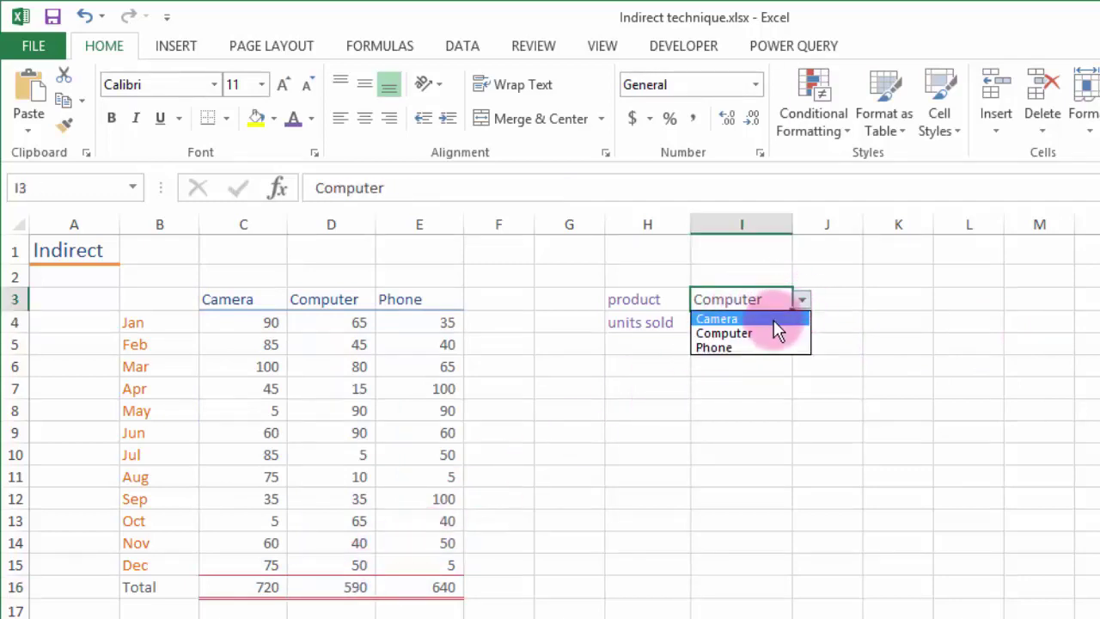
click(774, 320)
click(755, 321)
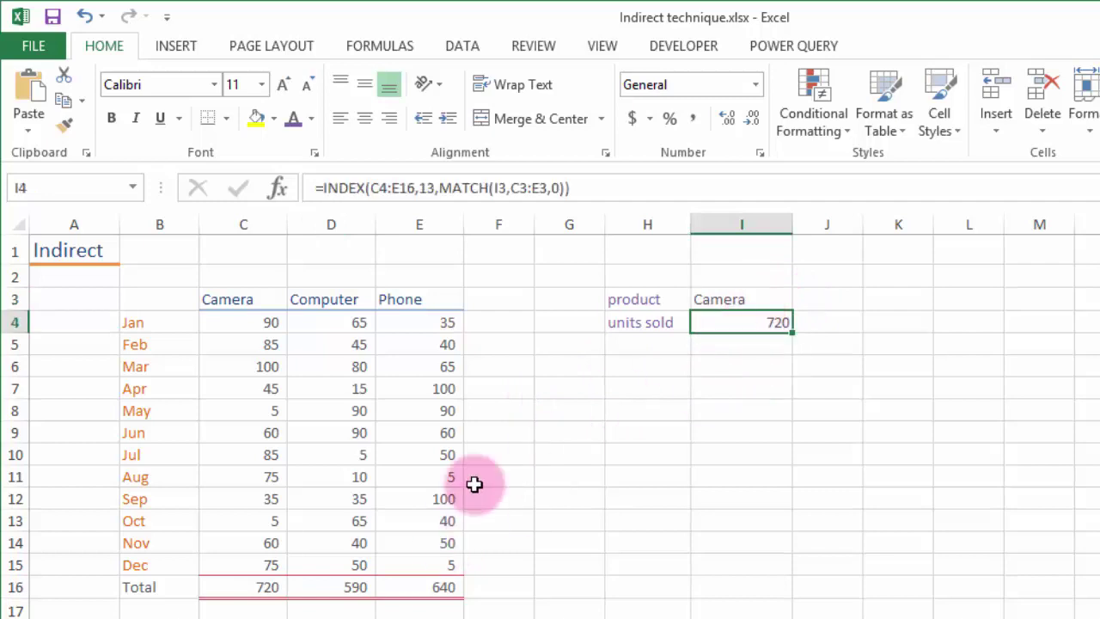
click(258, 591)
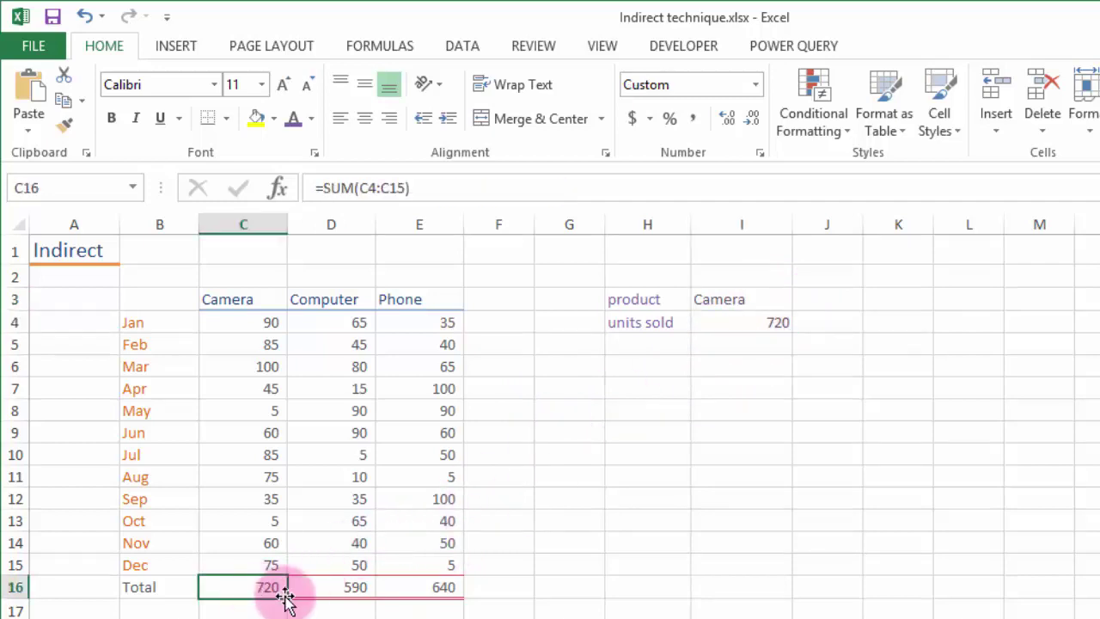
- Enter =FORMULATEXT(I4) in J4 to show the INDEX formula beside the 720 result
click(653, 342)
click(829, 325)
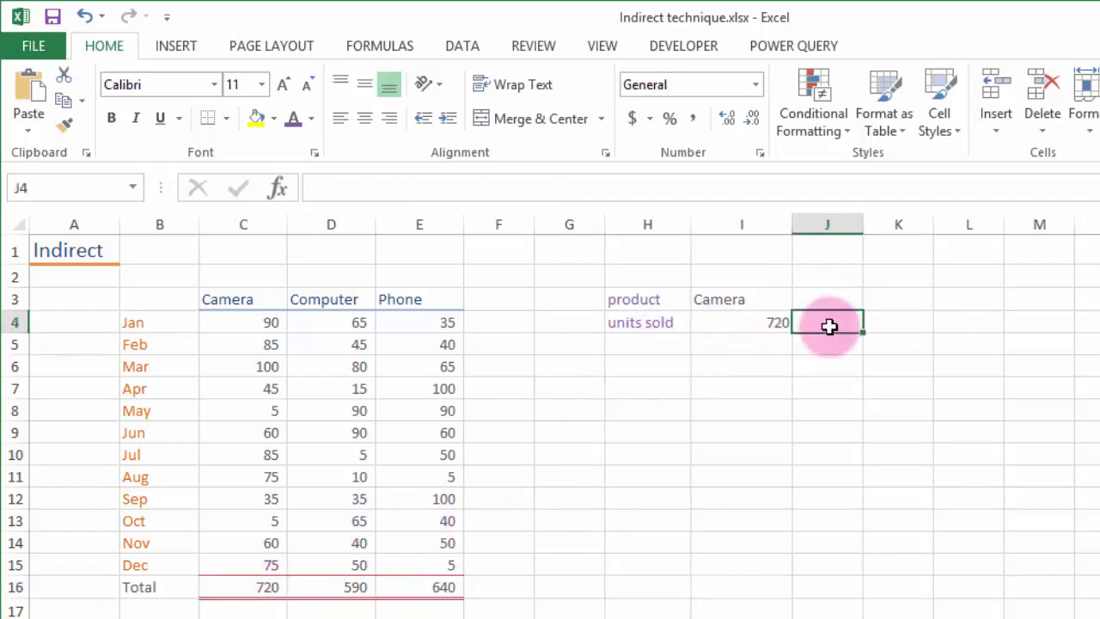
text(=fo)
key(Down)
key(Tab)
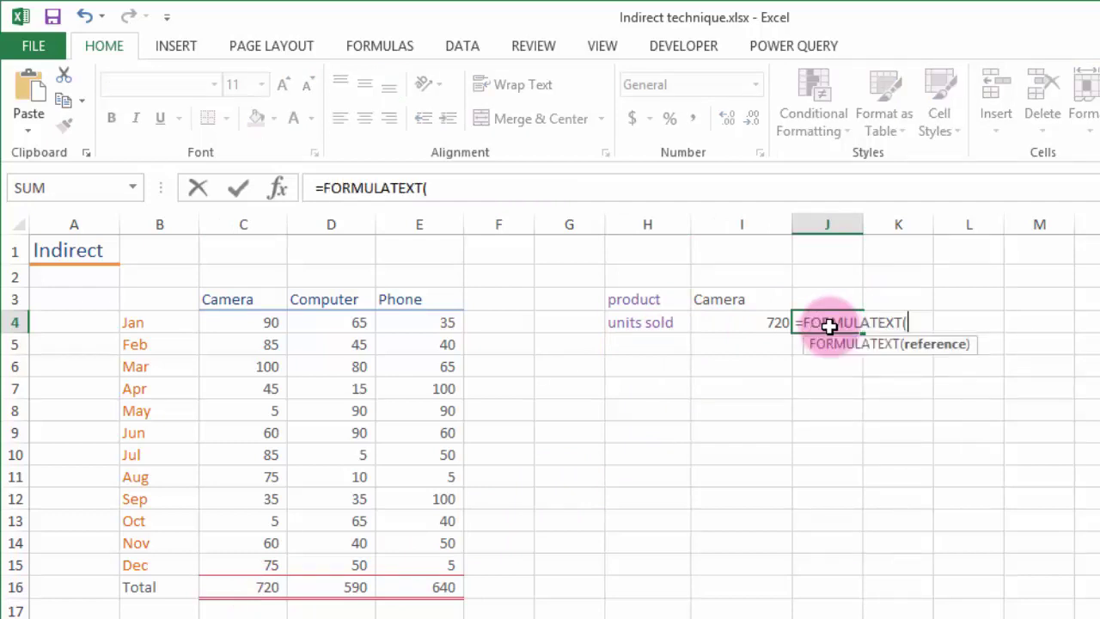
key(Left)
text())
key(Return)
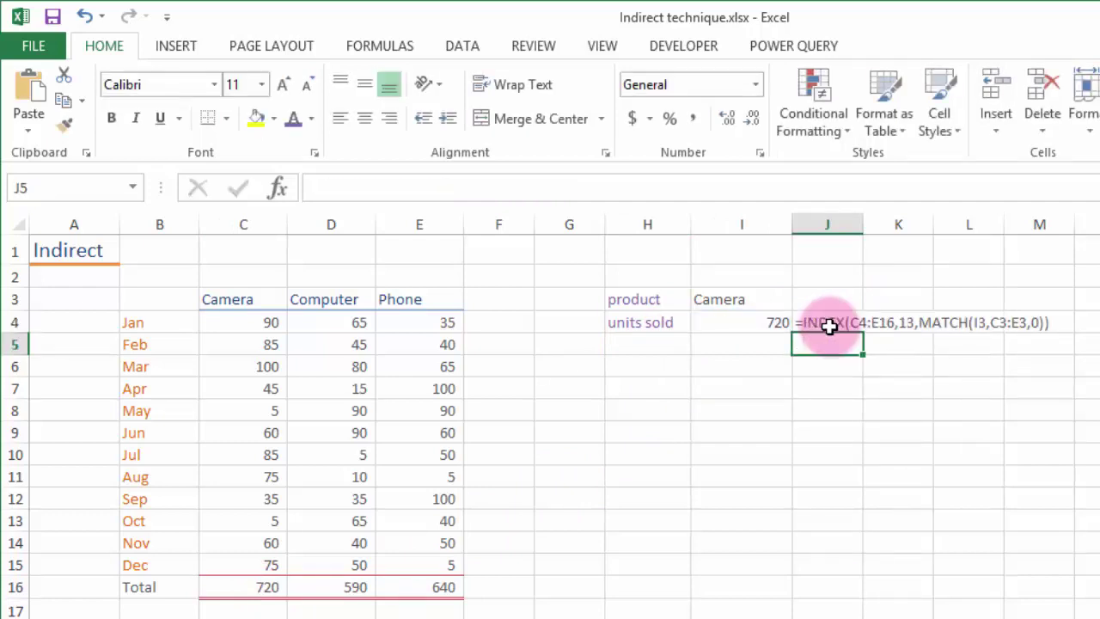
click(829, 325)
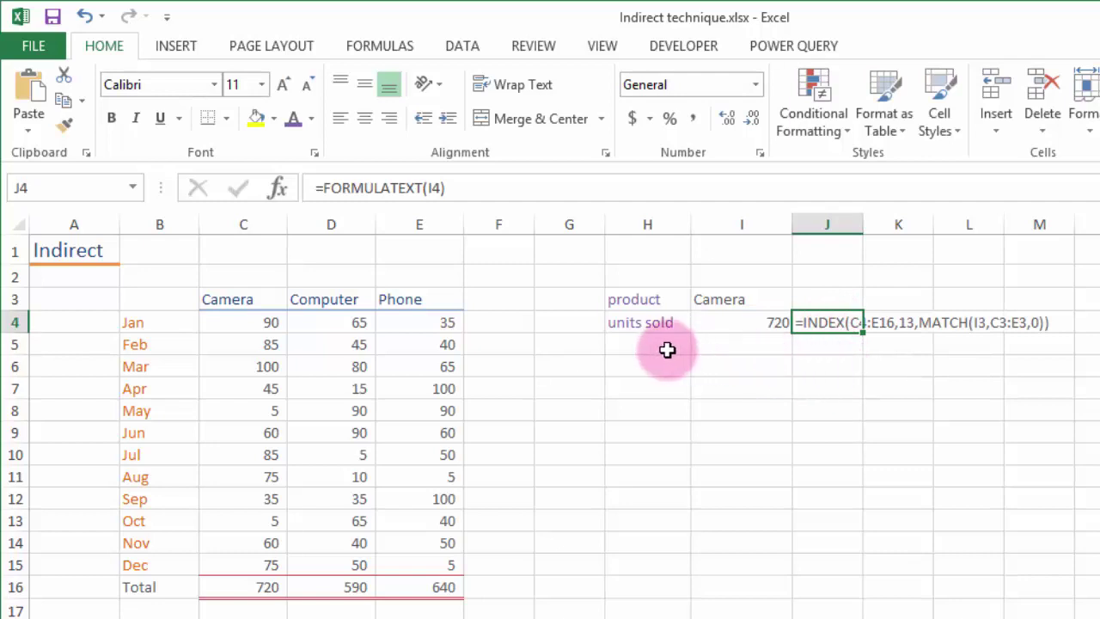
click(724, 343)
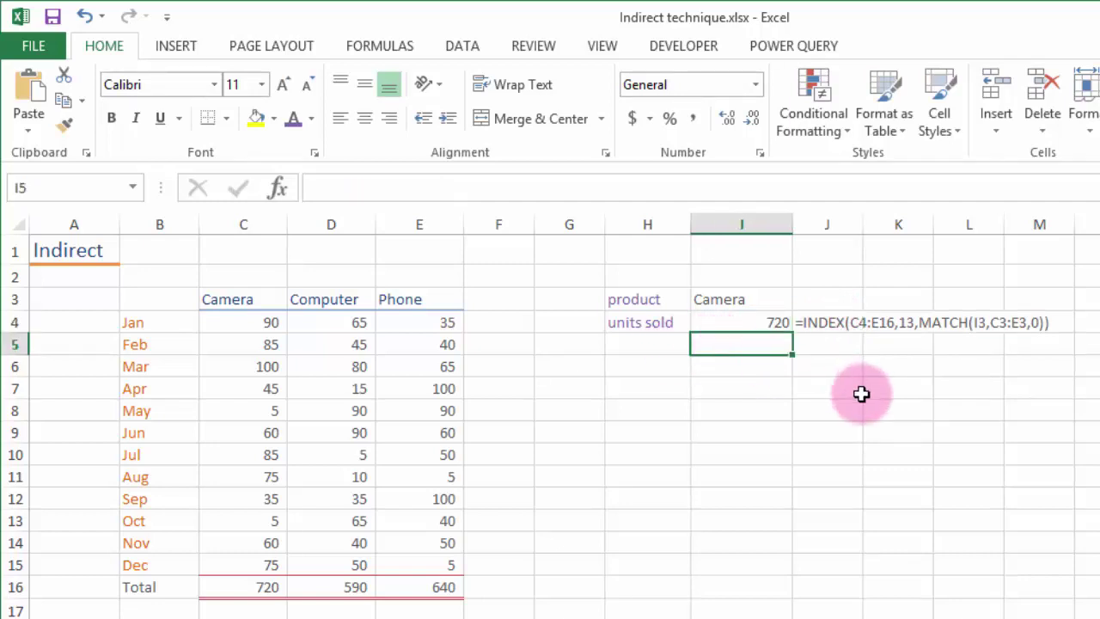
- Select C3:C15, the Camera header down to Dec, and switch to the Formulas tools
key(Left)
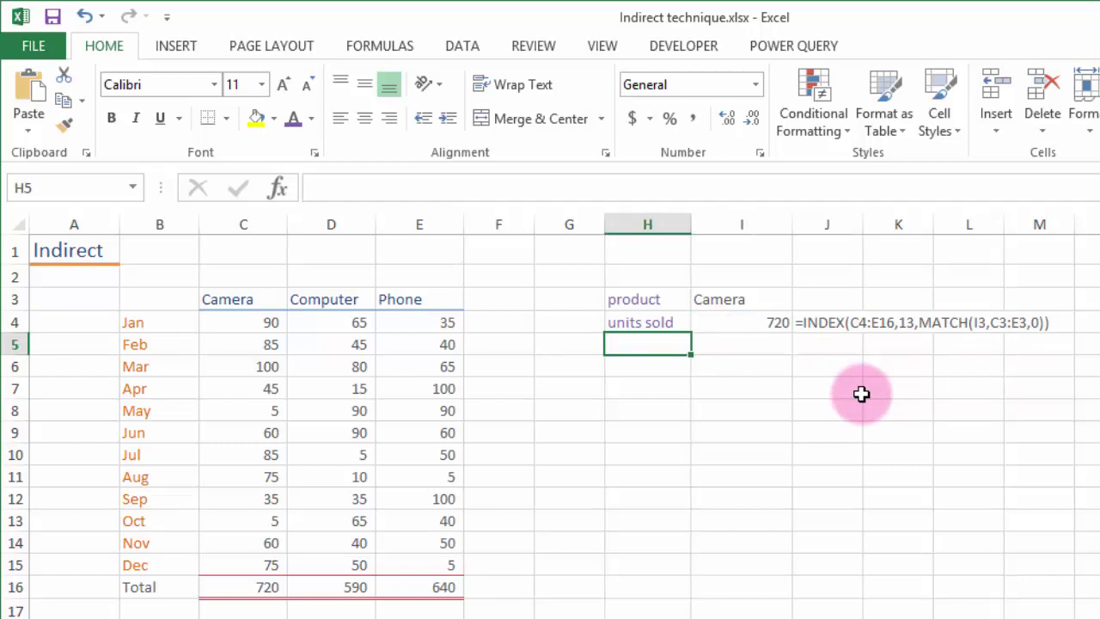
key(Left)
key(Left)
key(Left)
key(Left)
key(Left)
key(Up)
key(Up)
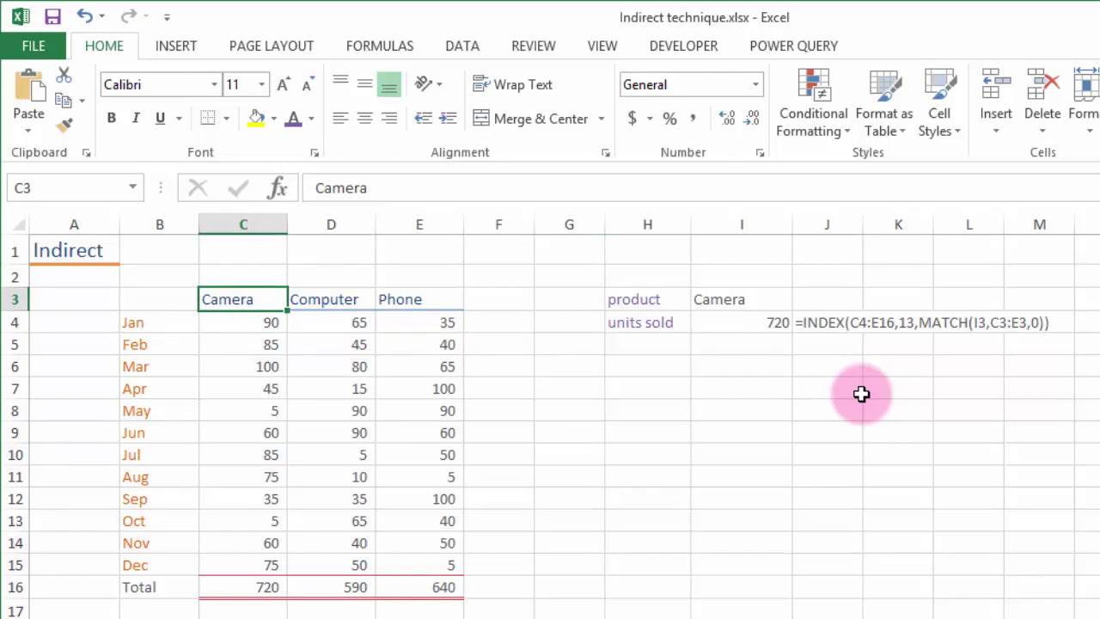
key(shift+Down)
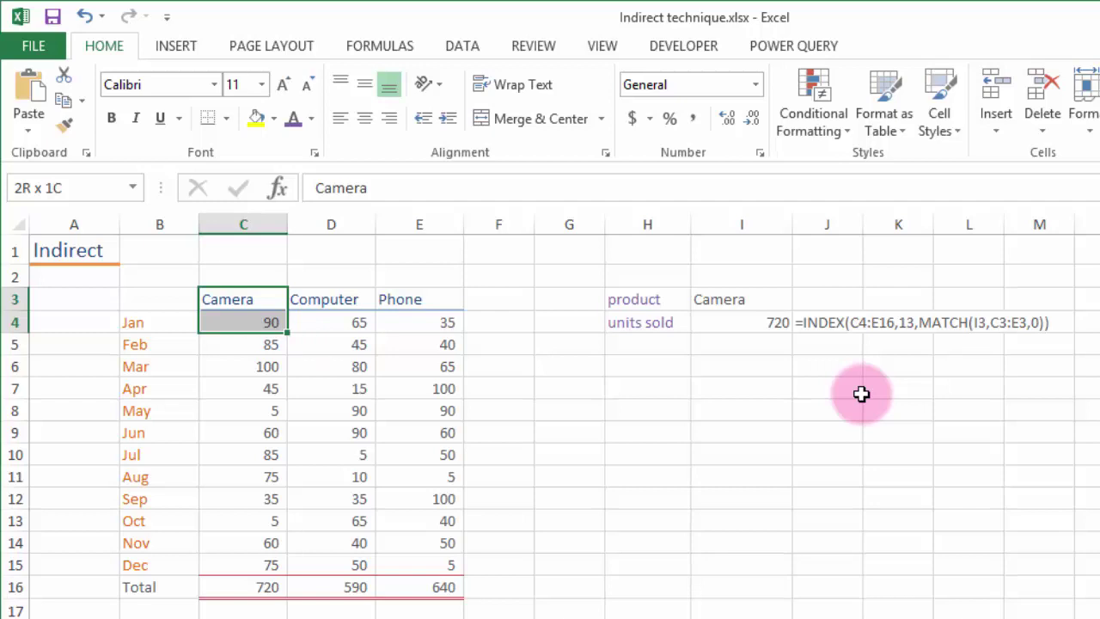
key(shift+Down)
key(shift+Down)
key(shift+Down)
key(shift+Down)
key(shift+Down)
key(shift+Down)
key(shift+Down)
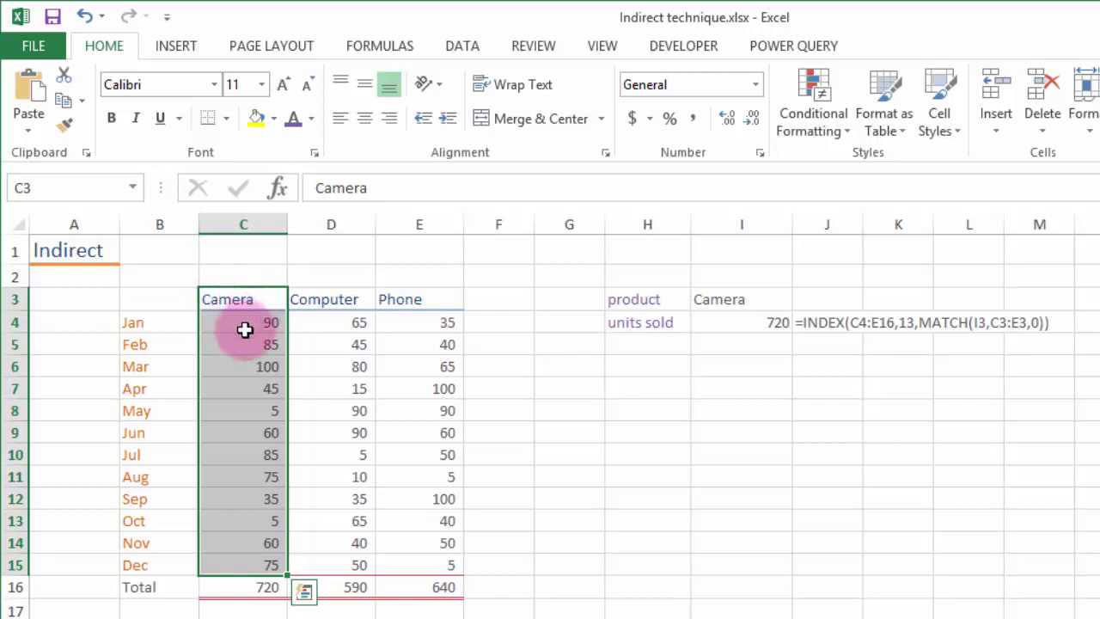
drag(248, 329, 246, 564)
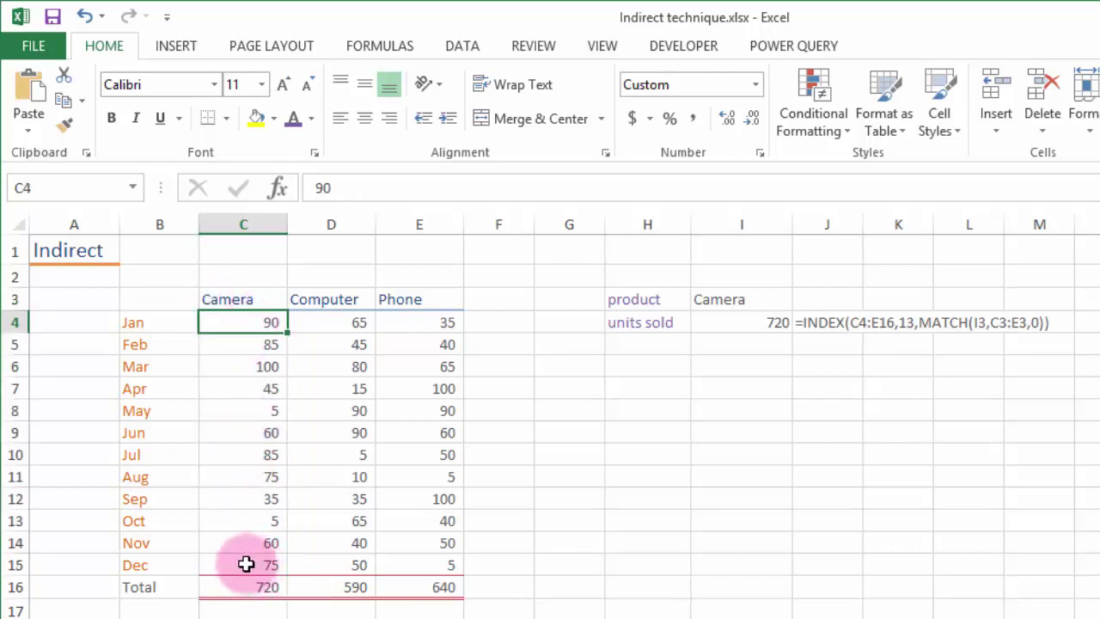
click(249, 298)
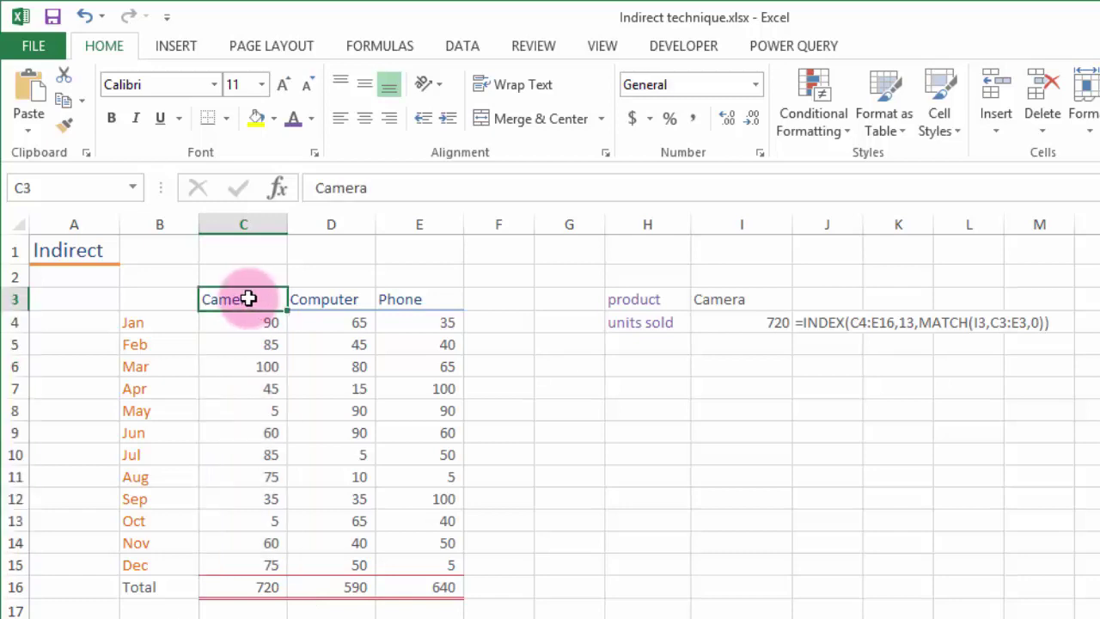
shift+click(249, 565)
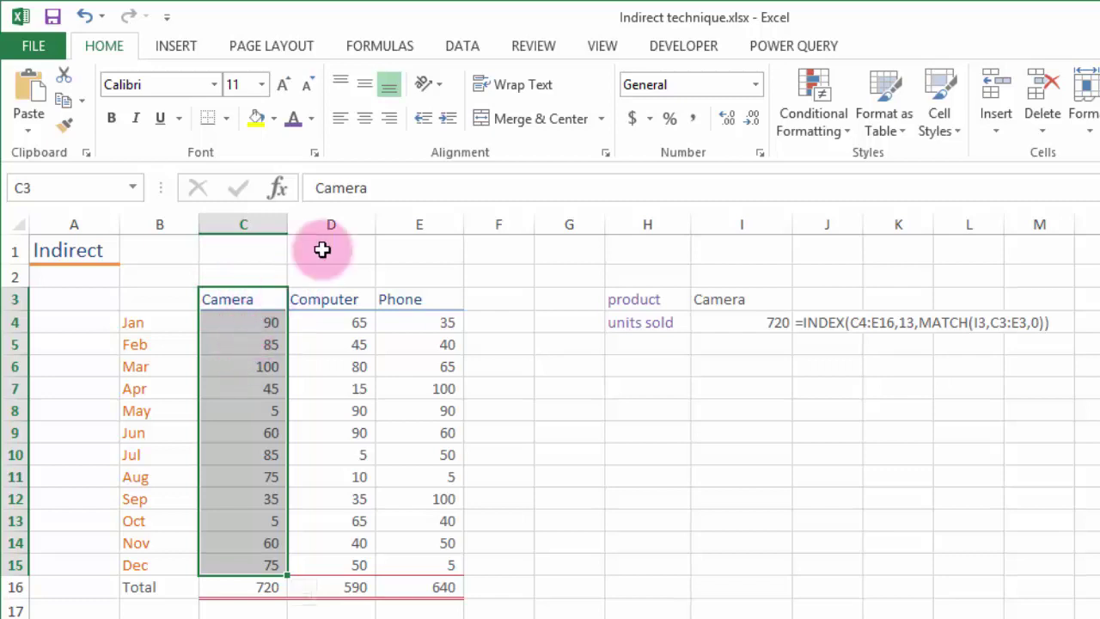
click(389, 50)
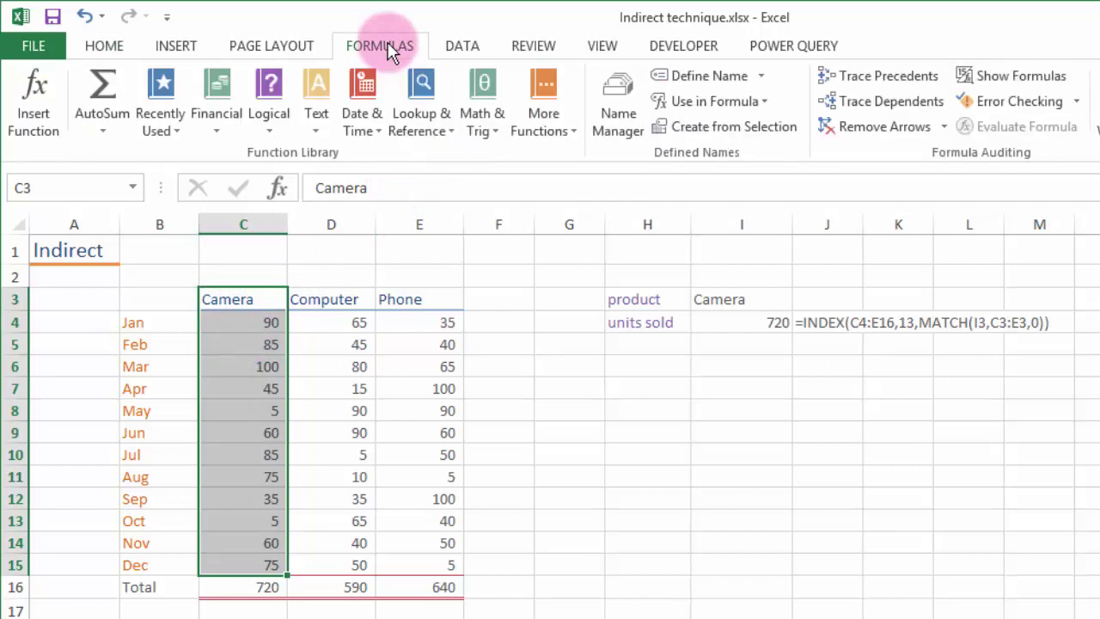
- Create the name Camera for C4:C15 from the top-row header, then view the defined names
click(700, 131)
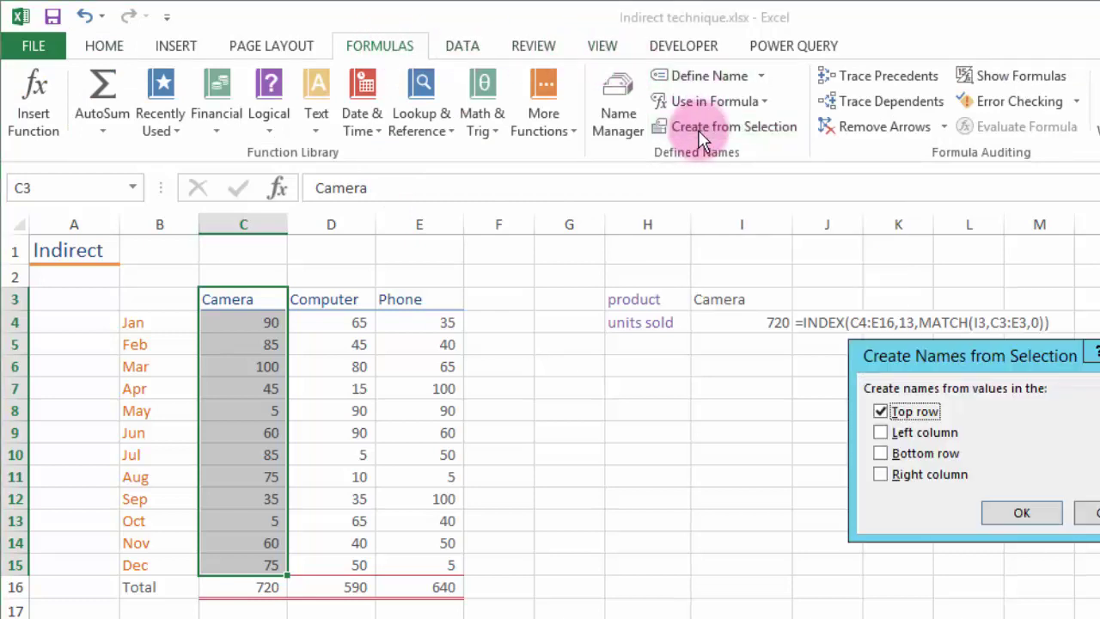
click(900, 411)
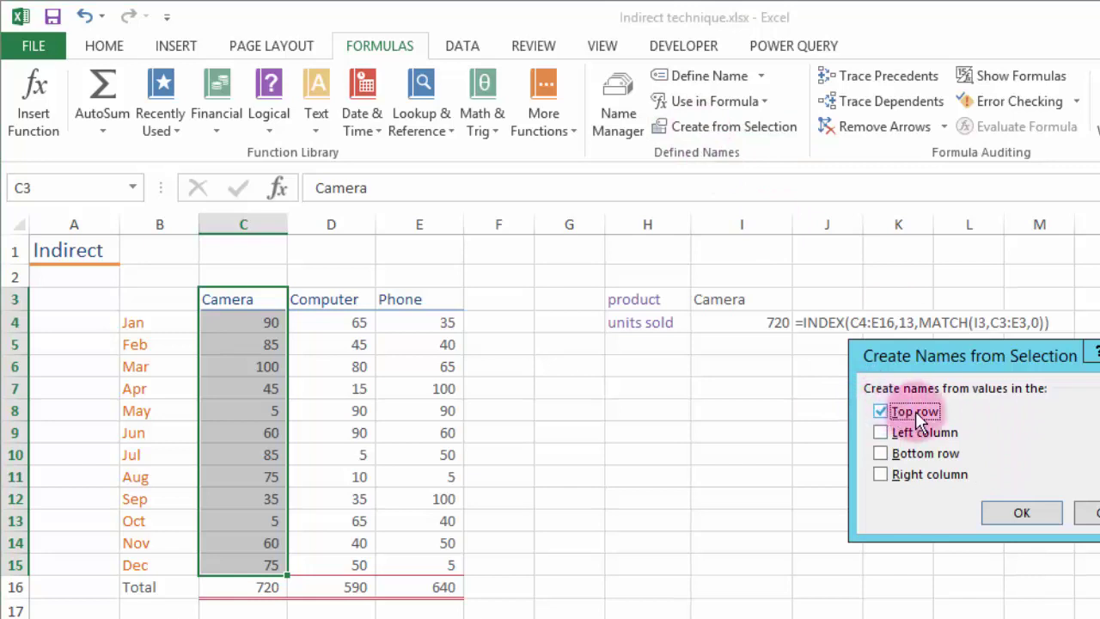
click(1018, 512)
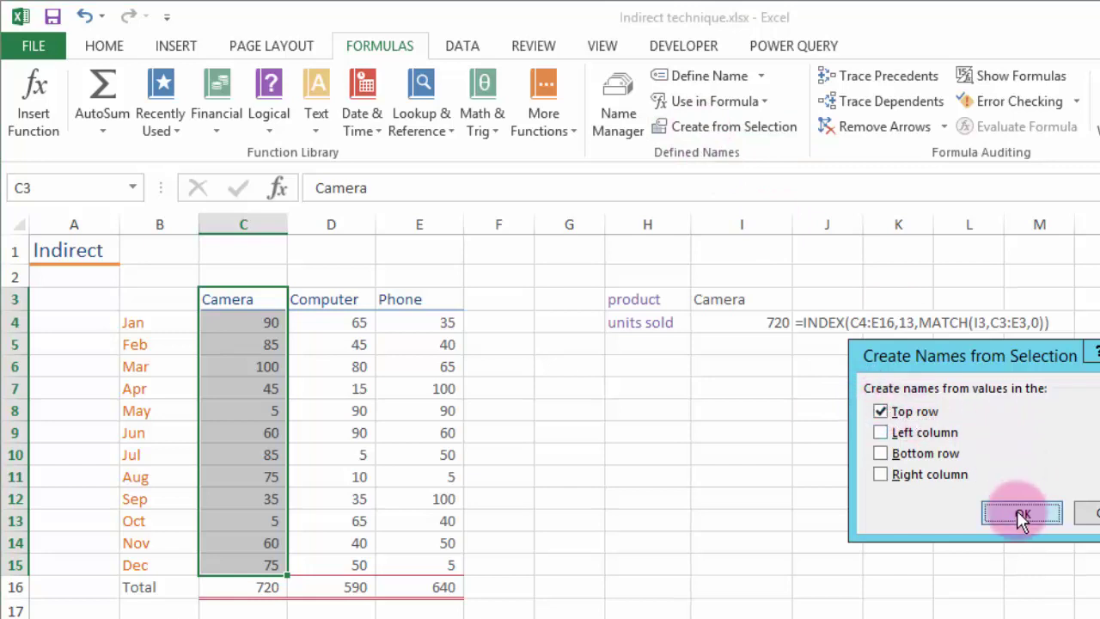
click(619, 103)
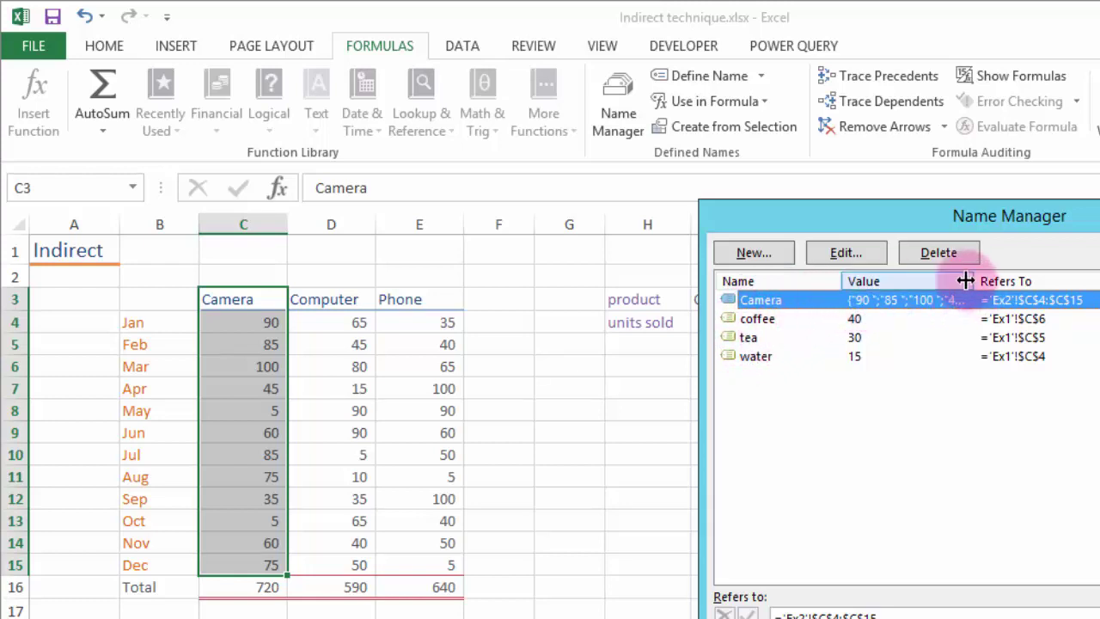
- Widen Name Manager's Value column to read Camera's values (90, 85, 100, 45), then close it
drag(974, 281, 1064, 280)
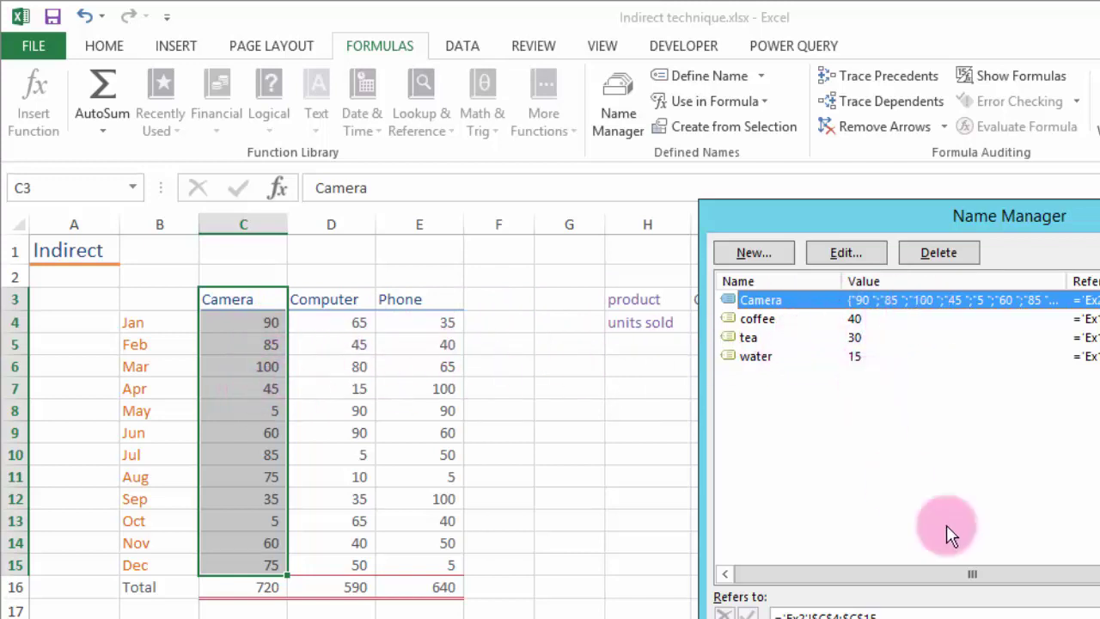
key(Escape)
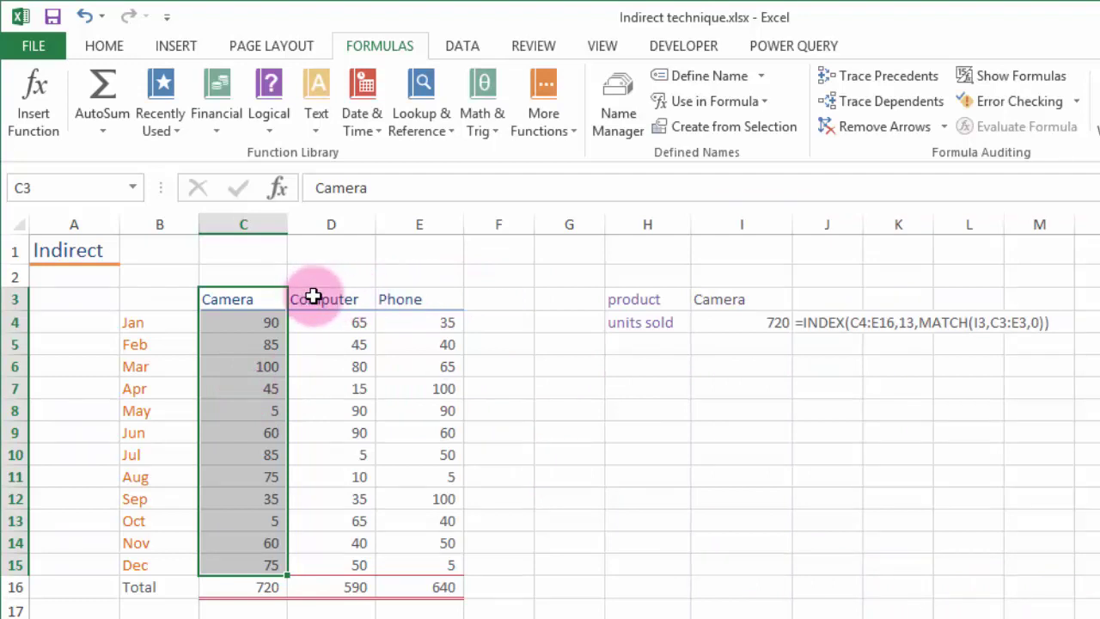
- Select D3:E15 and create the names Computer and Phone from the top-row headers
drag(253, 297, 425, 557)
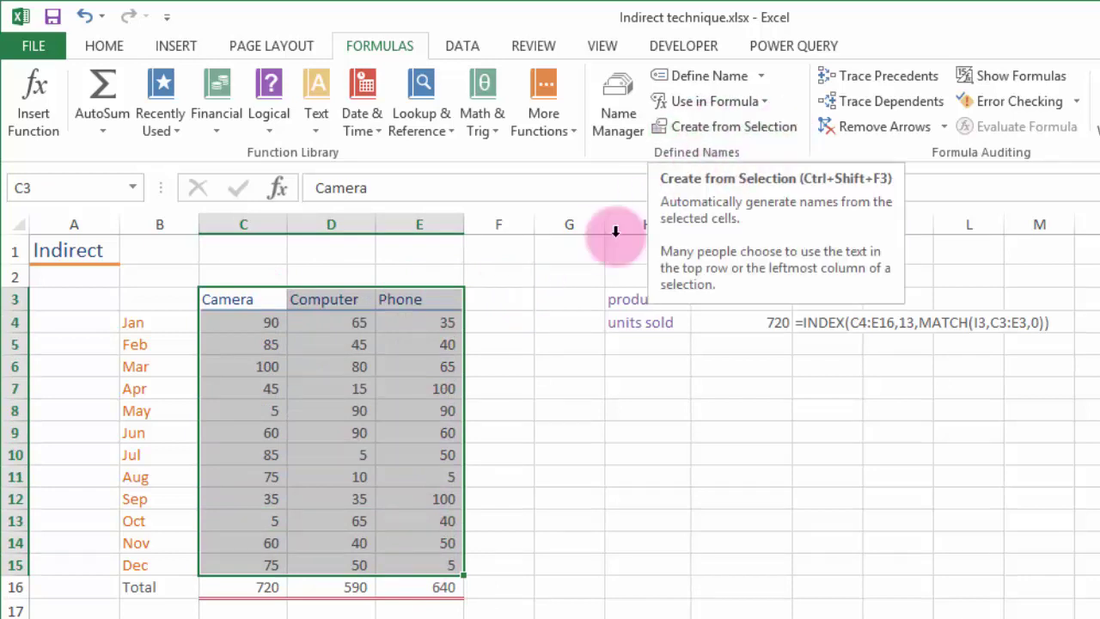
click(217, 298)
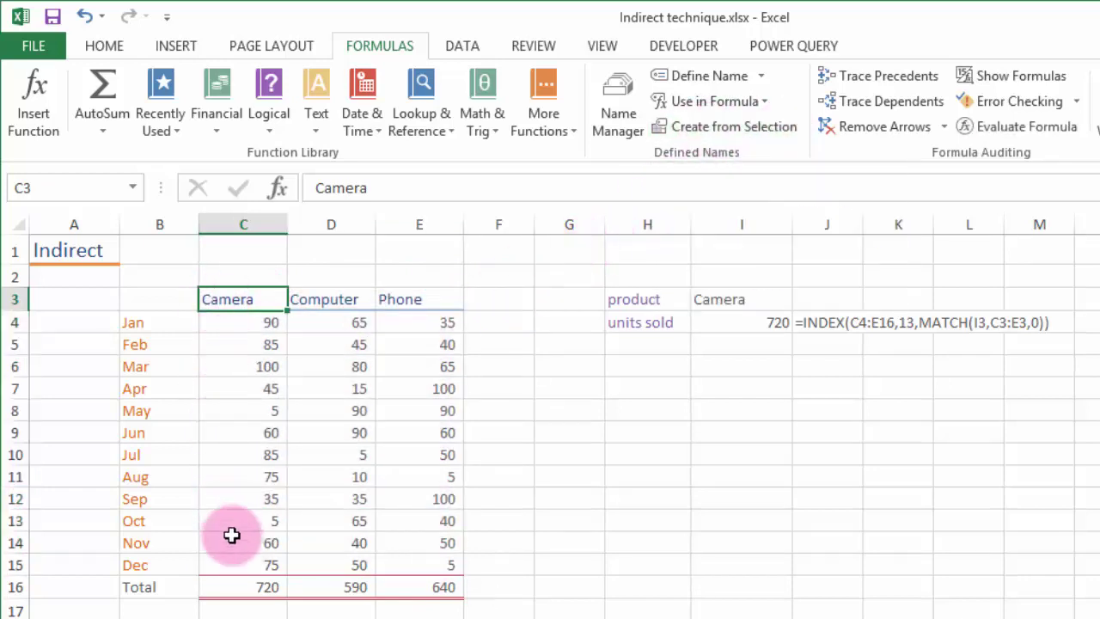
click(330, 298)
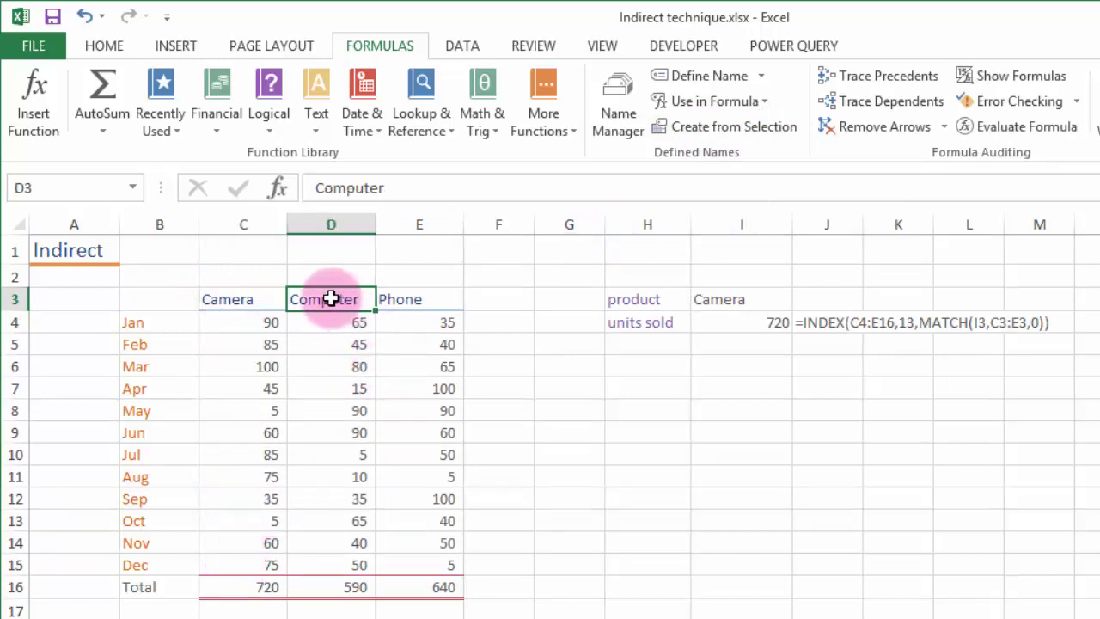
drag(331, 298, 420, 563)
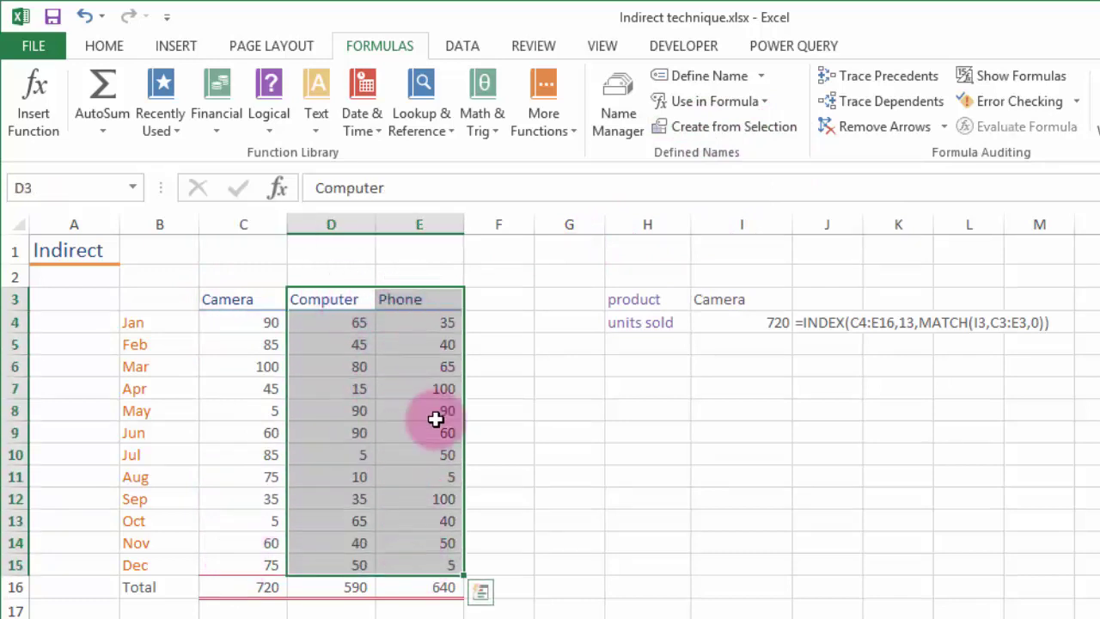
click(717, 131)
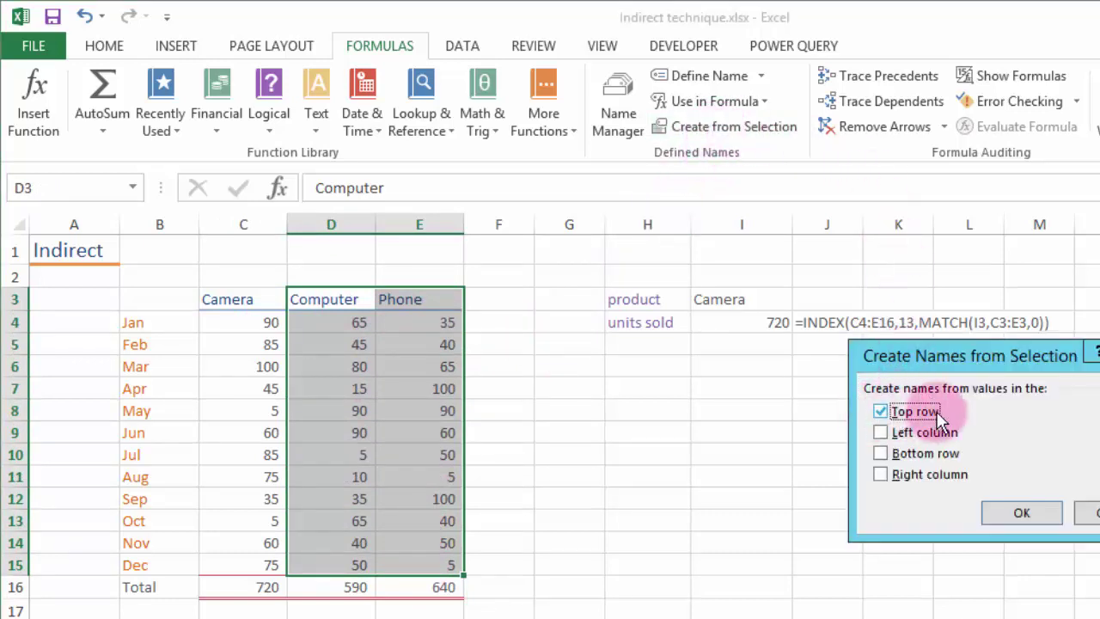
click(1024, 518)
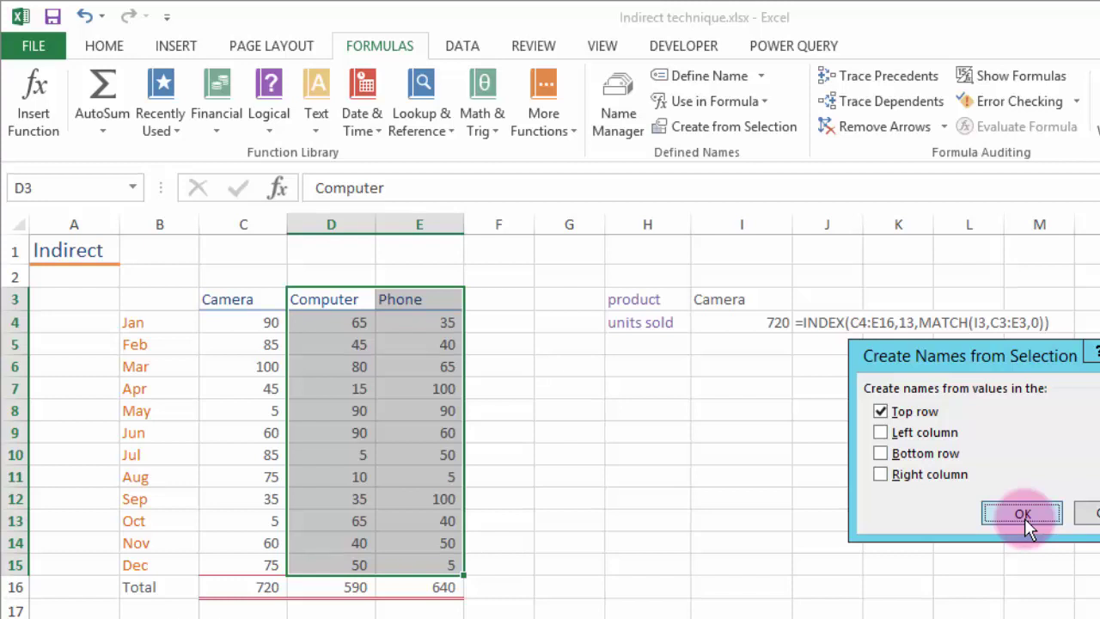
click(675, 393)
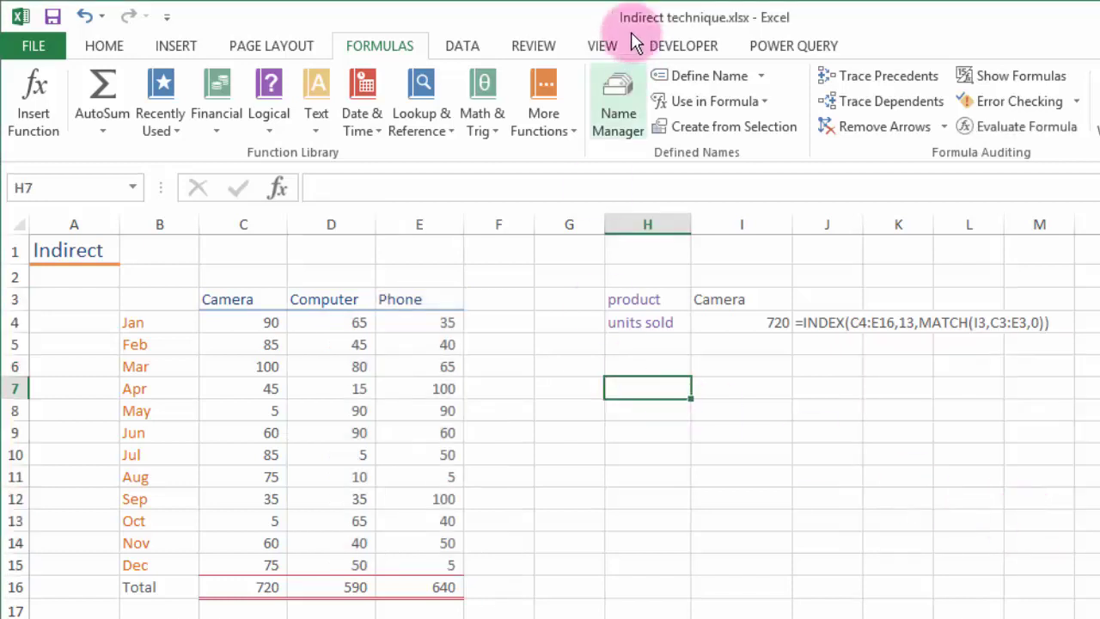
click(620, 114)
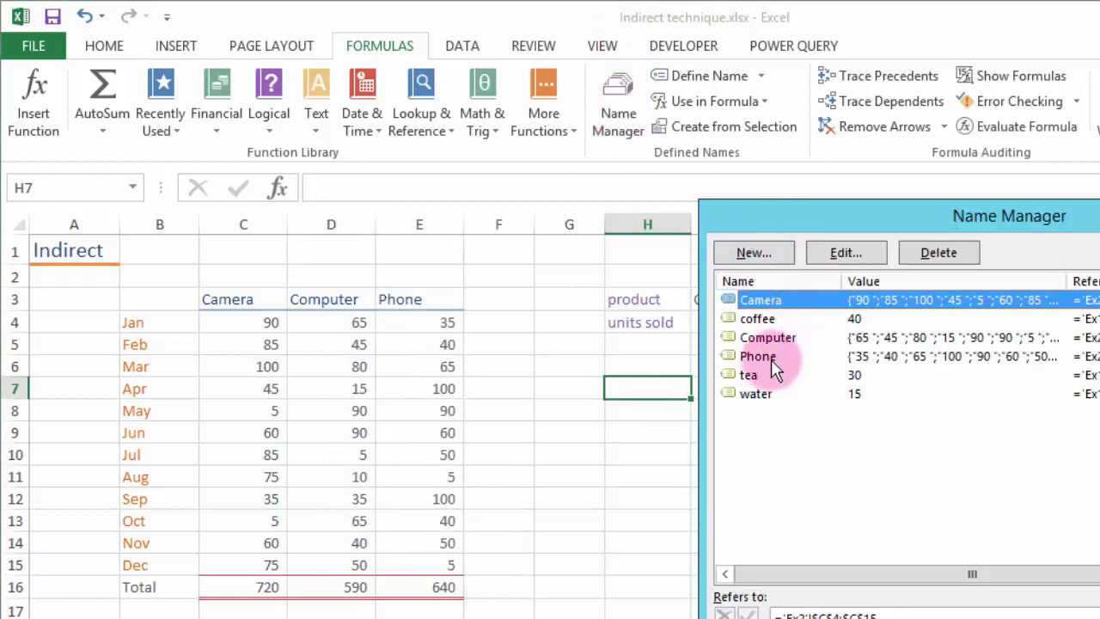
click(758, 357)
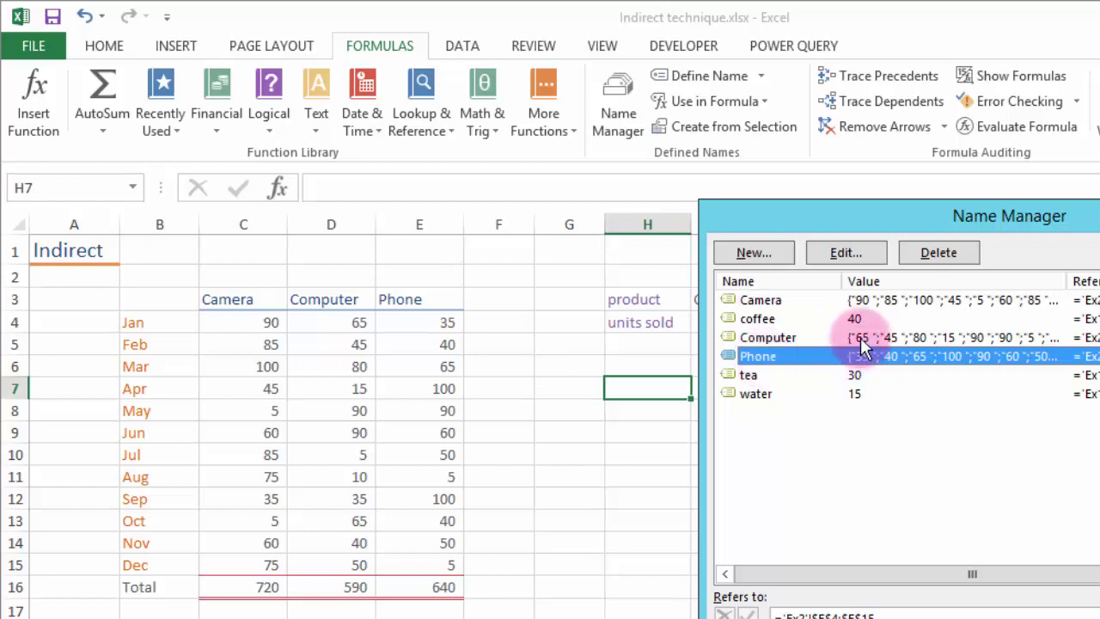
click(862, 338)
click(864, 300)
key(Escape)
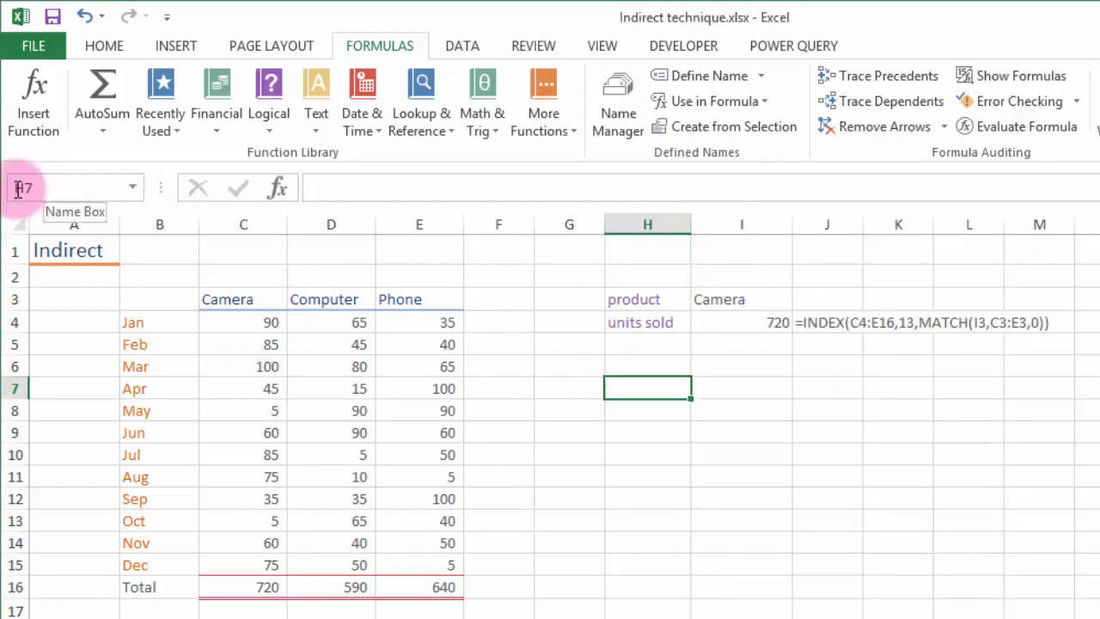
click(133, 188)
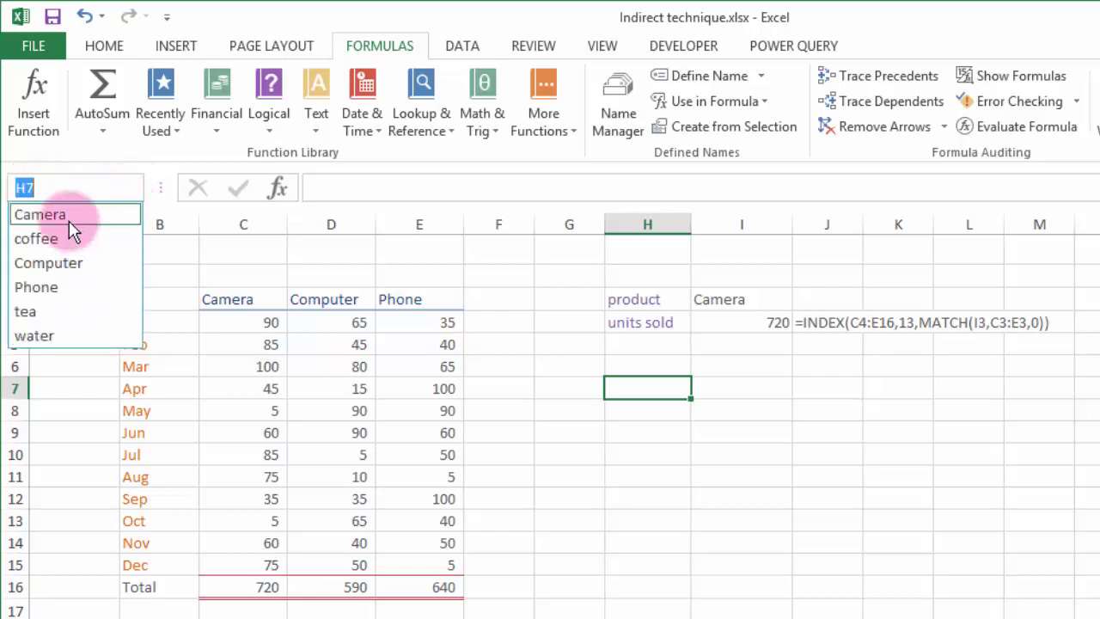
click(62, 265)
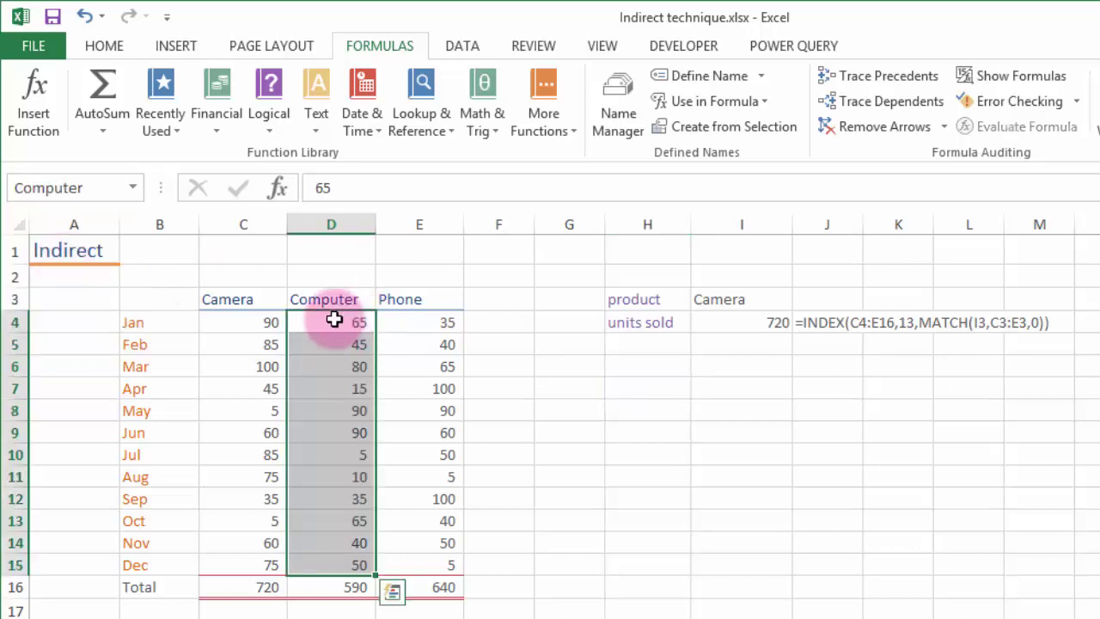
click(132, 187)
click(92, 287)
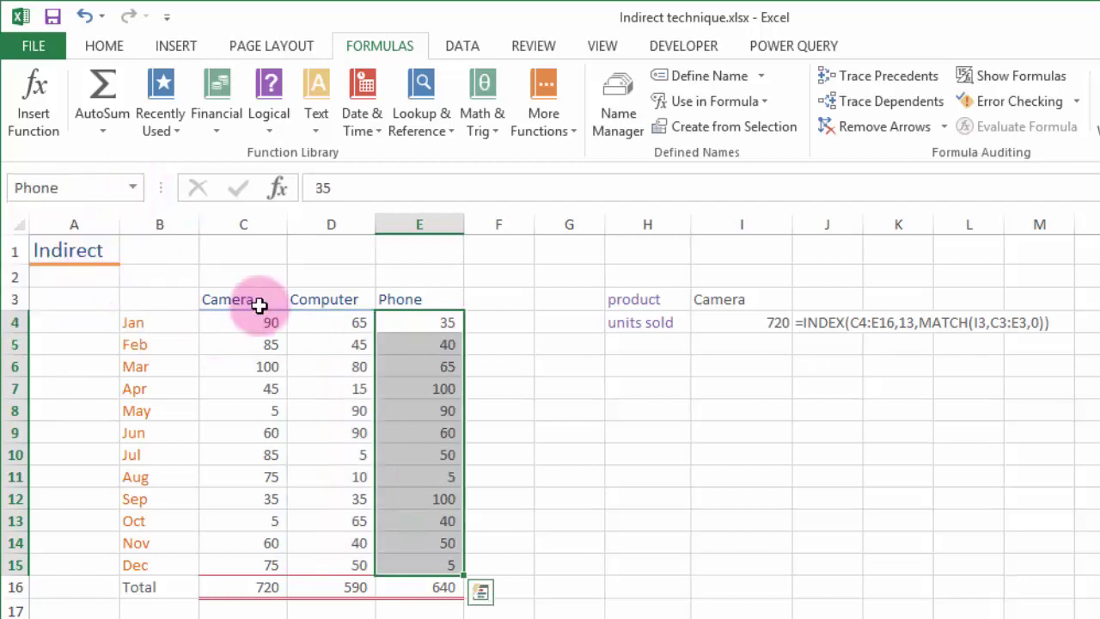
click(715, 346)
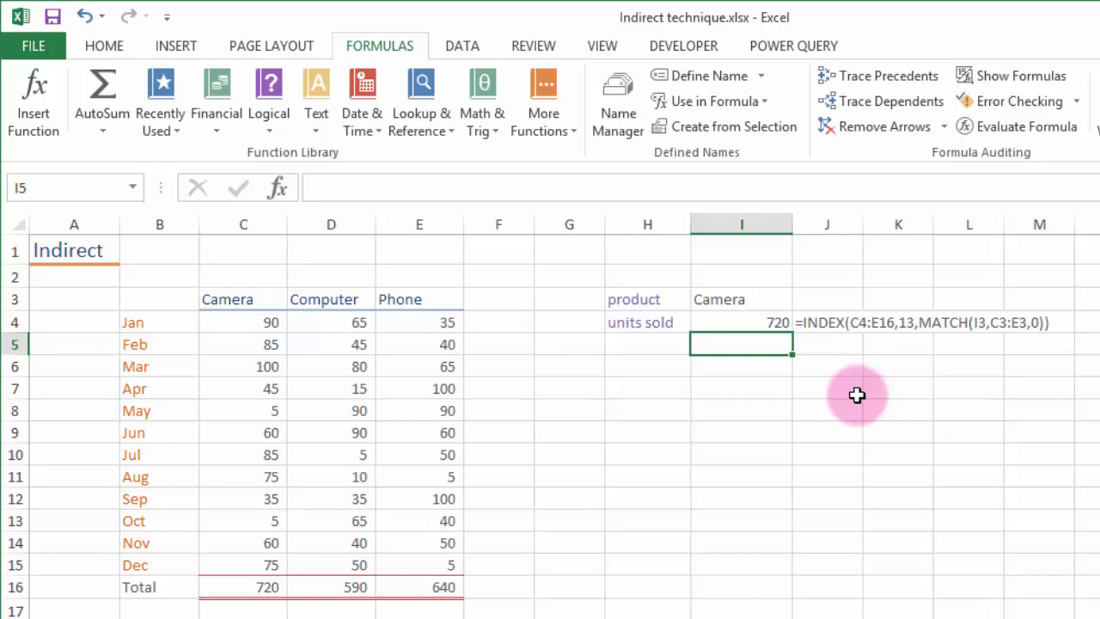
- Enter =SUM(INDIRECT(I3)) in I5 to total the chosen product's units, giving 720
text(=sum()
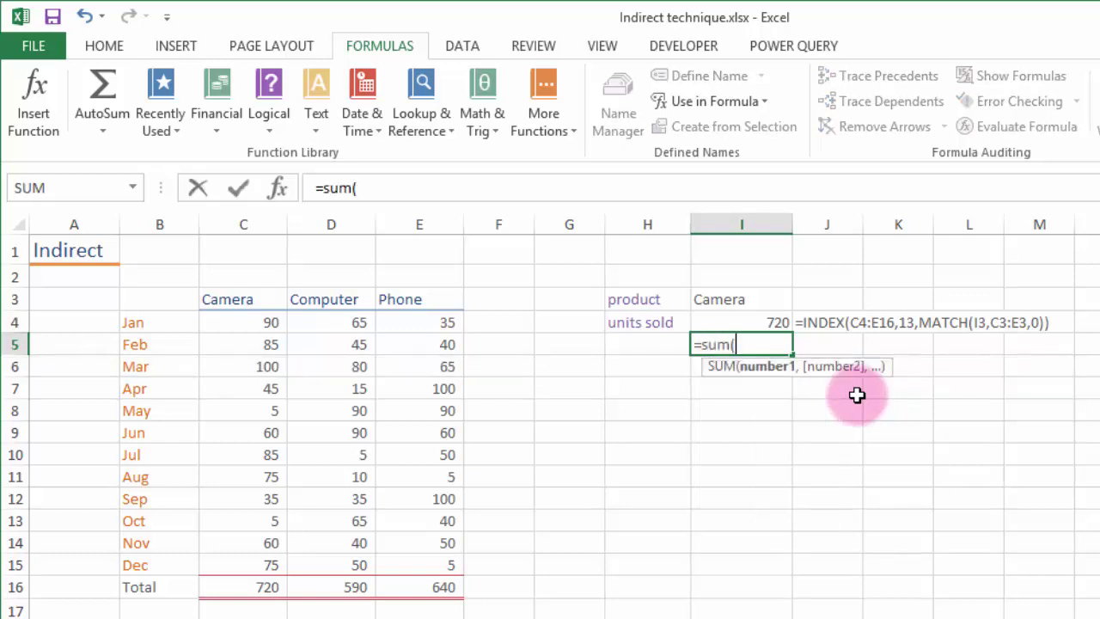
text(in)
key(Down)
key(Tab)
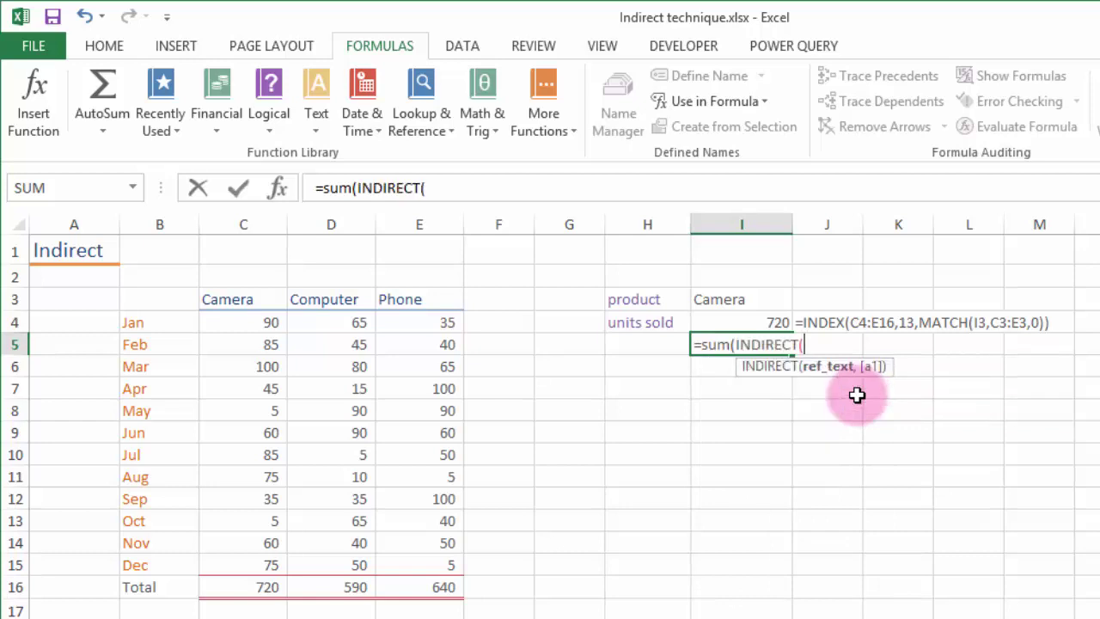
click(758, 300)
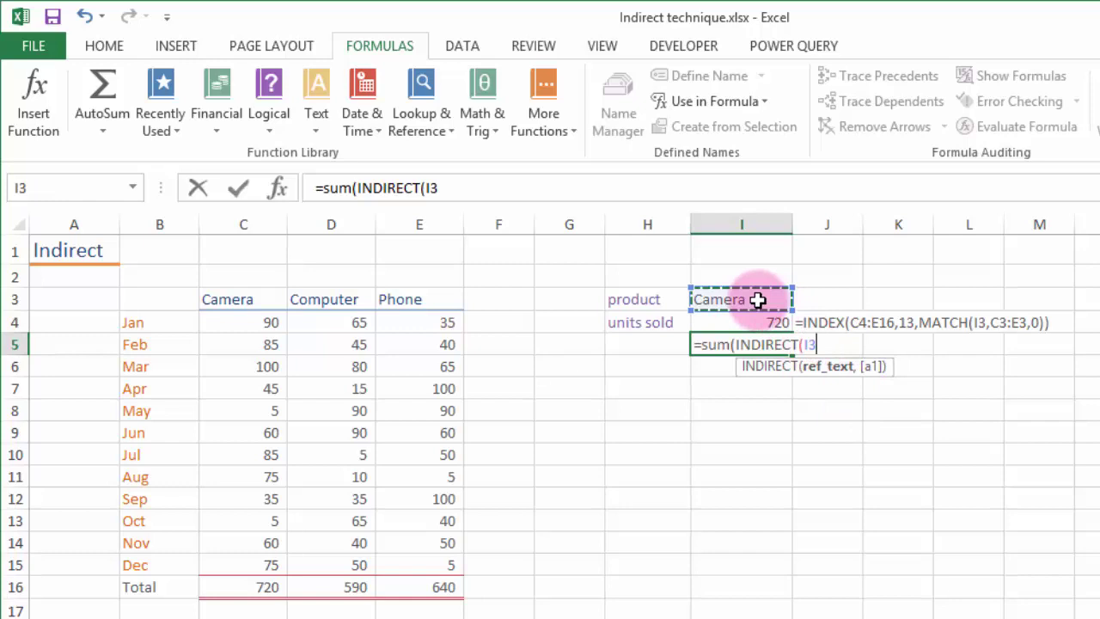
text()))
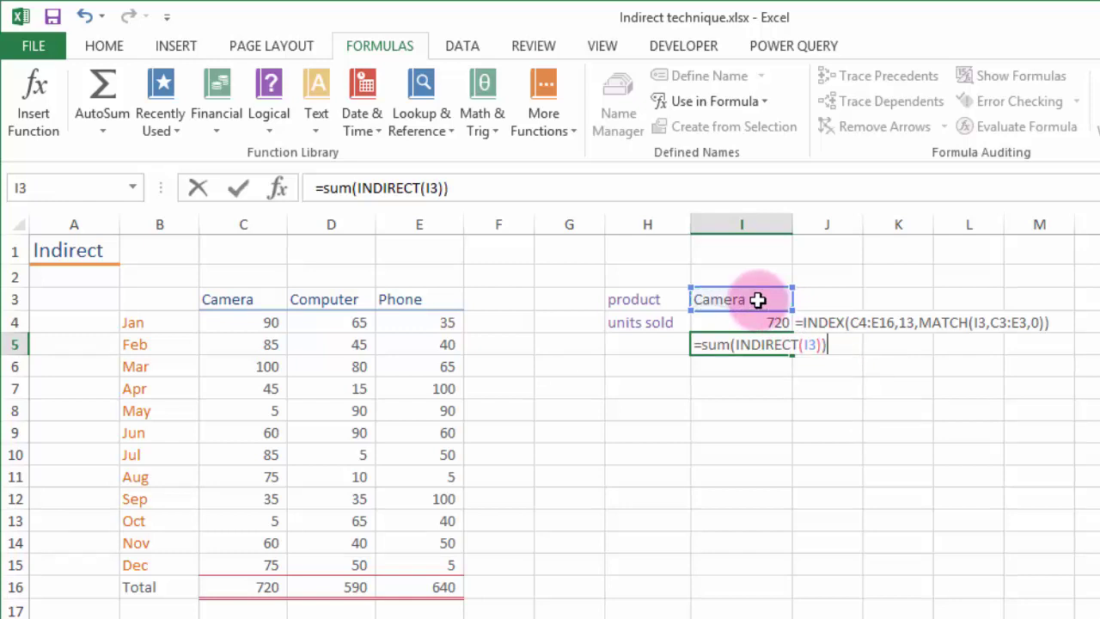
key(Return)
- Fill J4's FORMULATEXT formula down into J5 with Ctrl+D to show I5's formula
key(Up)
key(Up)
key(Right)
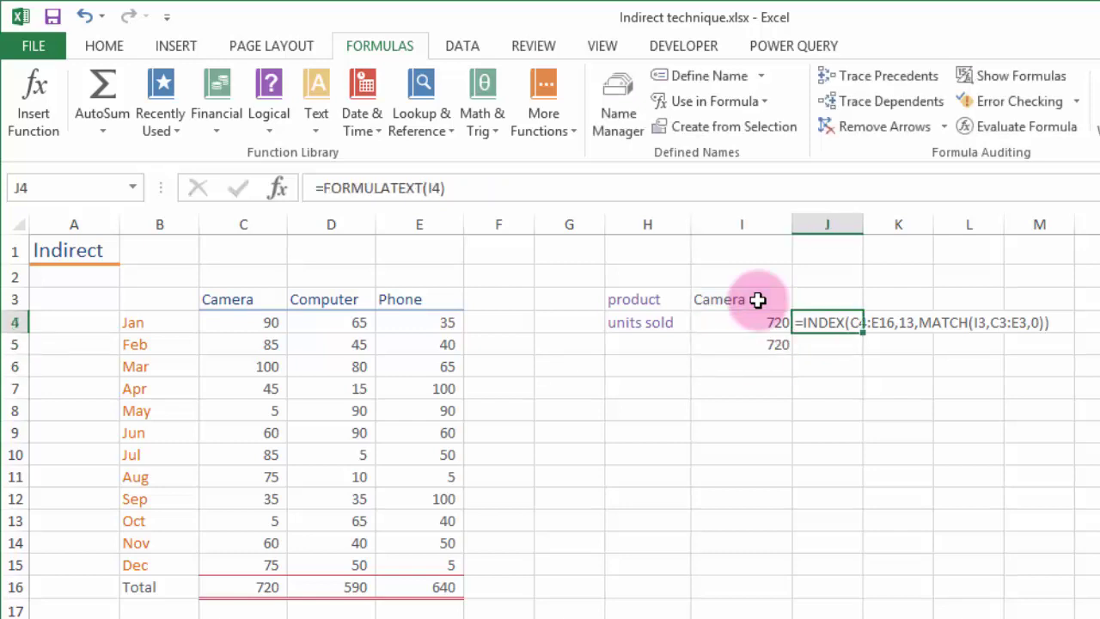
key(shift+Down)
key(ctrl+d)
key(Down)
key(Down)
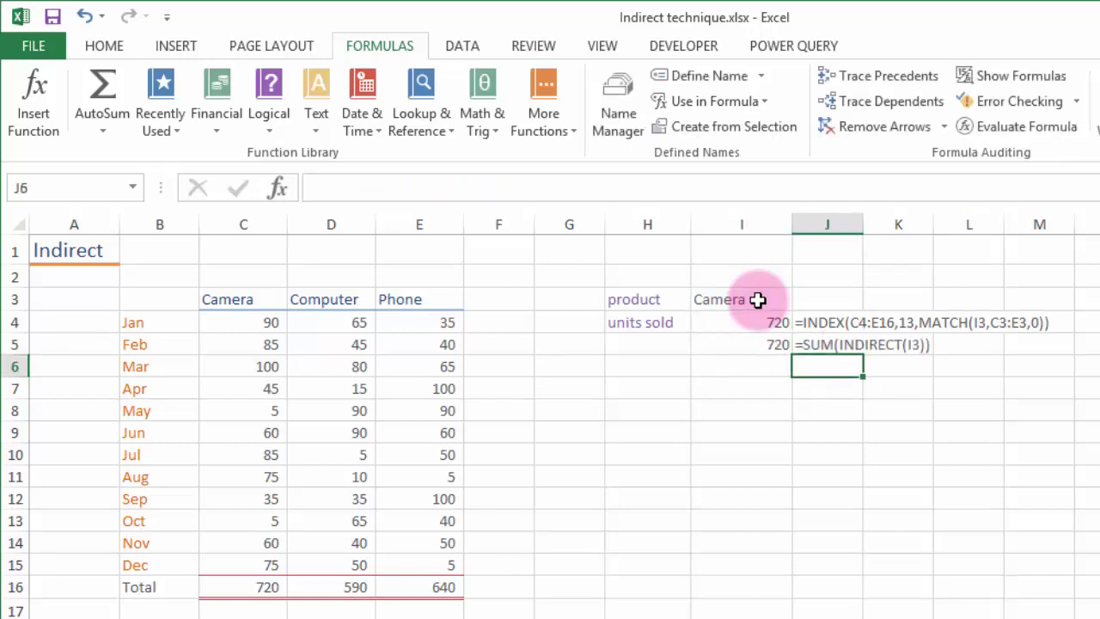
key(Up)
key(Left)
- Pick Computer from I3's dropdown so I4 and I5 both return 590
click(756, 300)
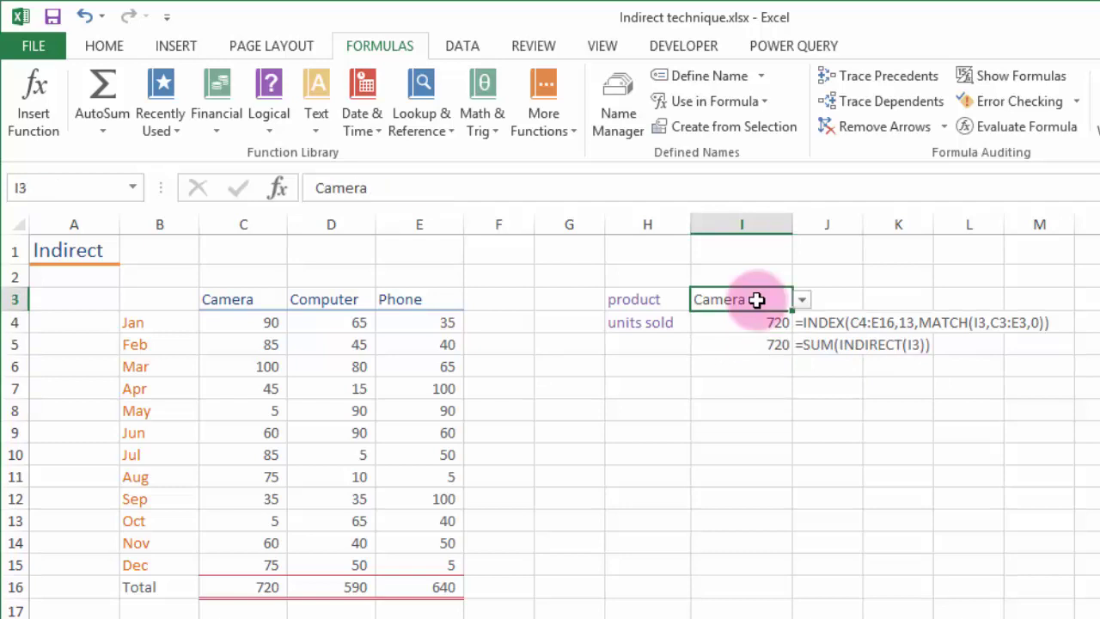
click(802, 298)
click(773, 332)
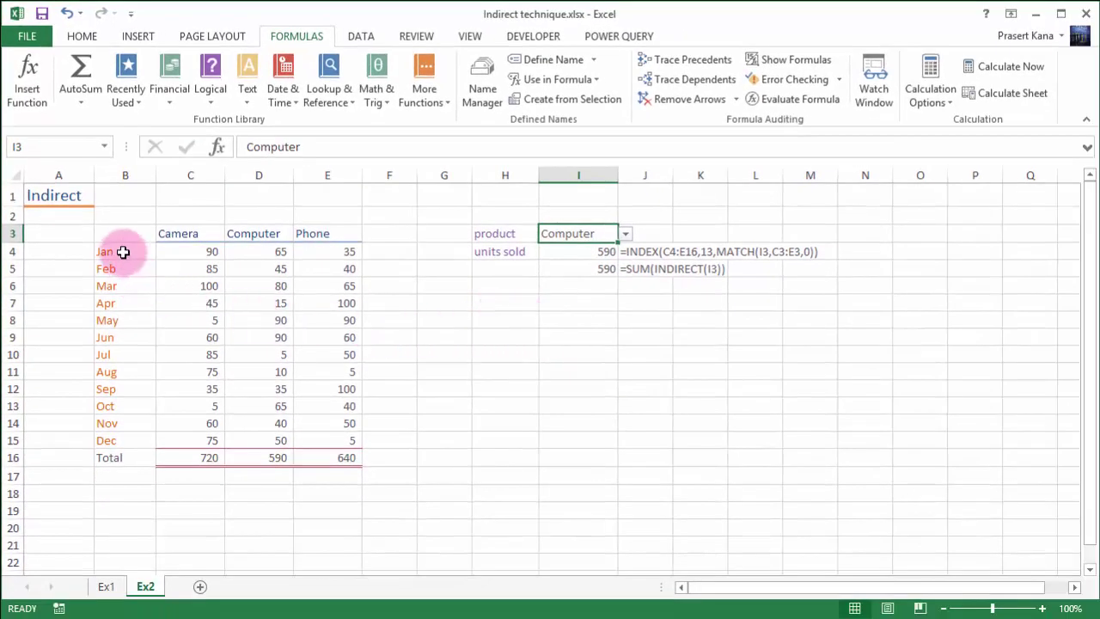
- Create the names Jan through Dec from B4:E15, using the left-column month labels
drag(123, 252, 336, 438)
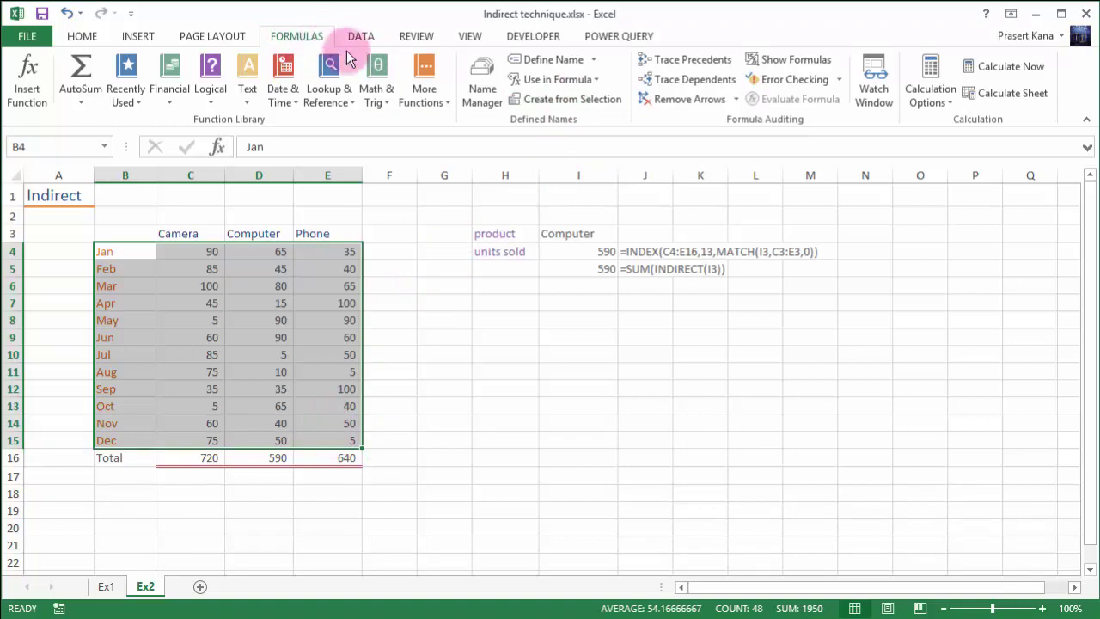
click(559, 101)
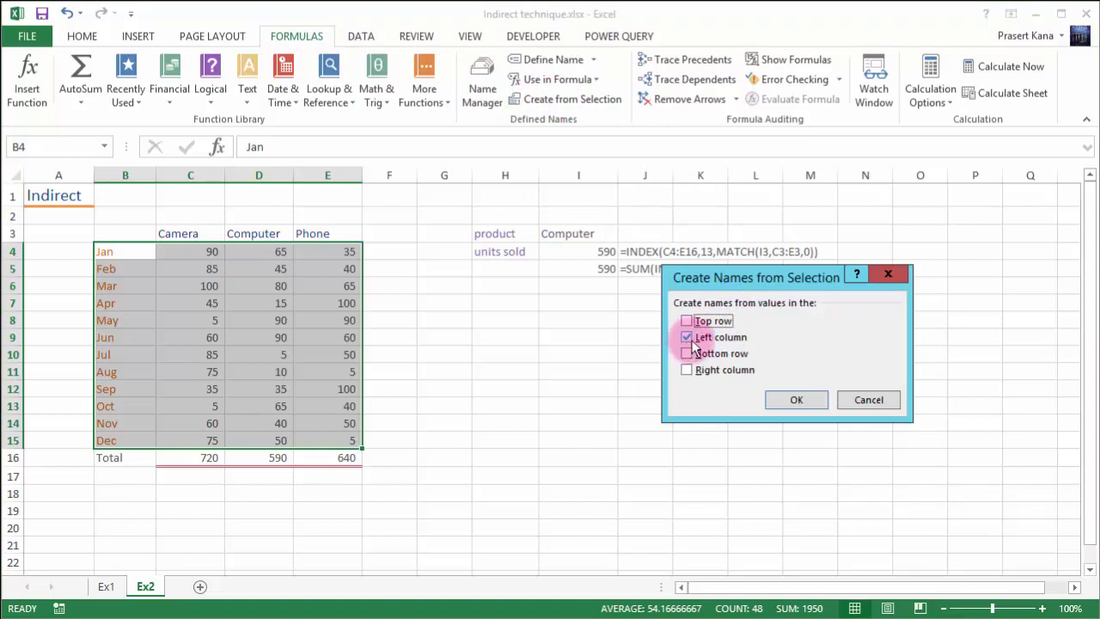
click(795, 400)
click(496, 304)
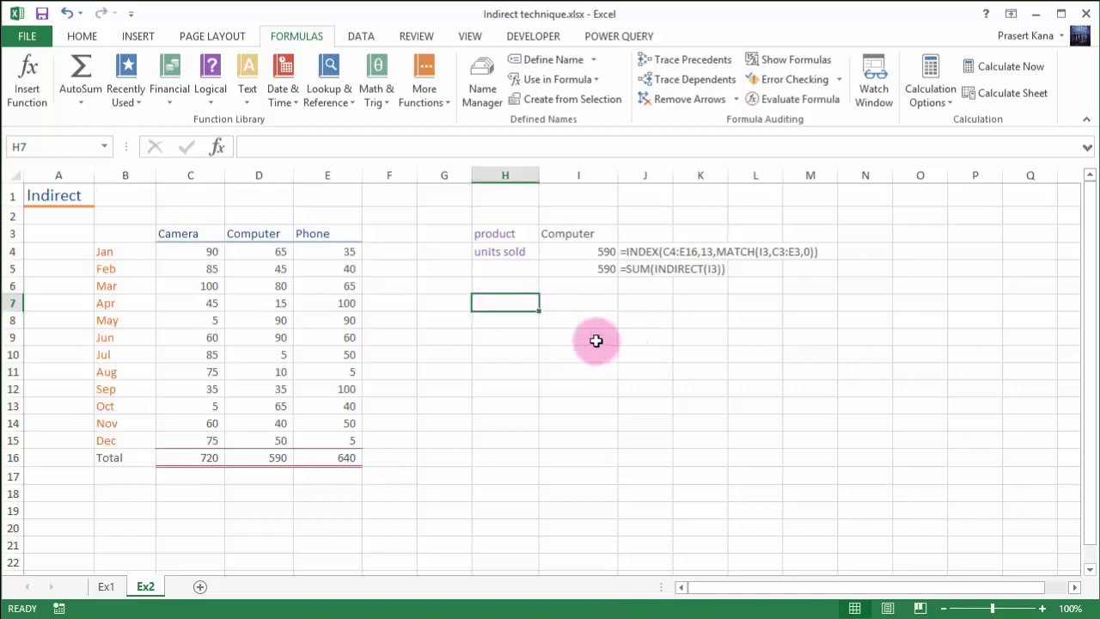
- Label H7 'Month', give I7 a list validation sourced from B4:B15, and pick Mar
text(Month)
key(Tab)
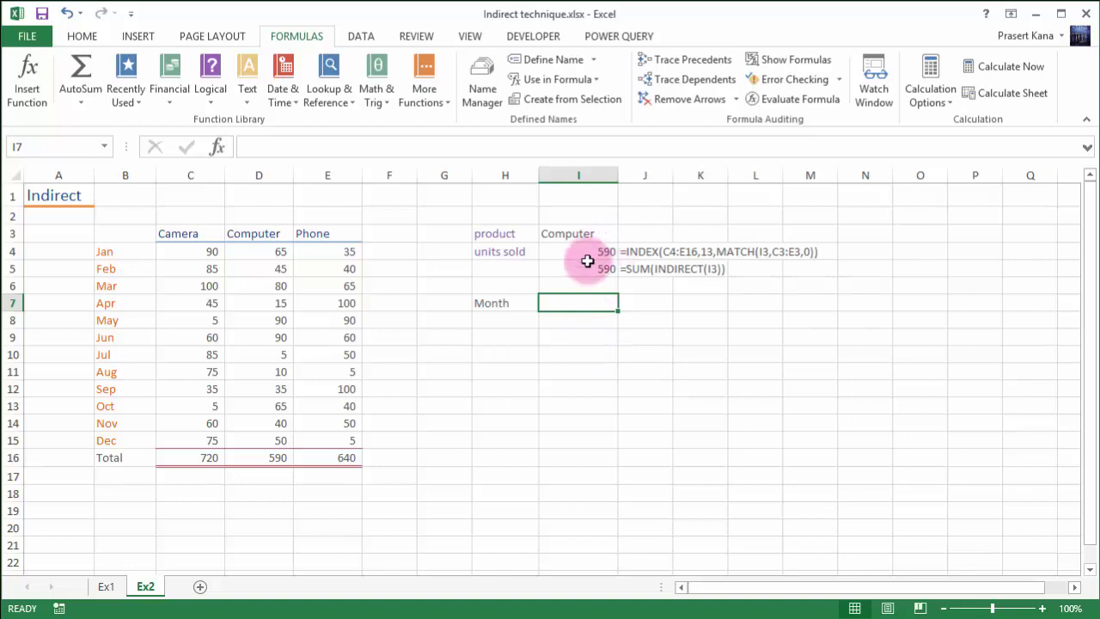
click(371, 43)
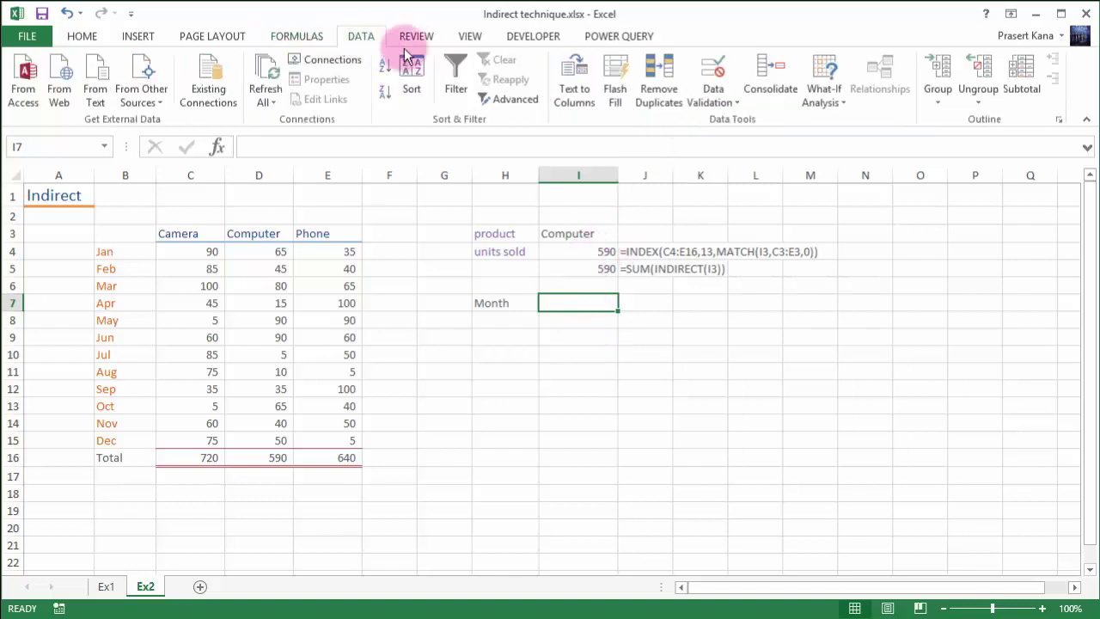
click(713, 107)
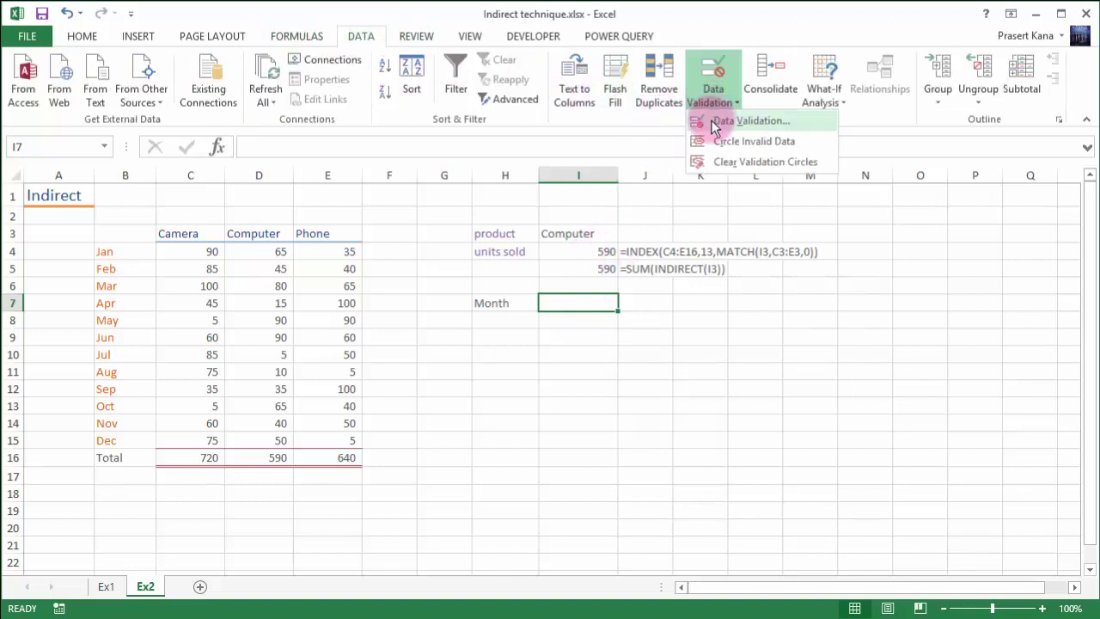
click(714, 122)
click(754, 305)
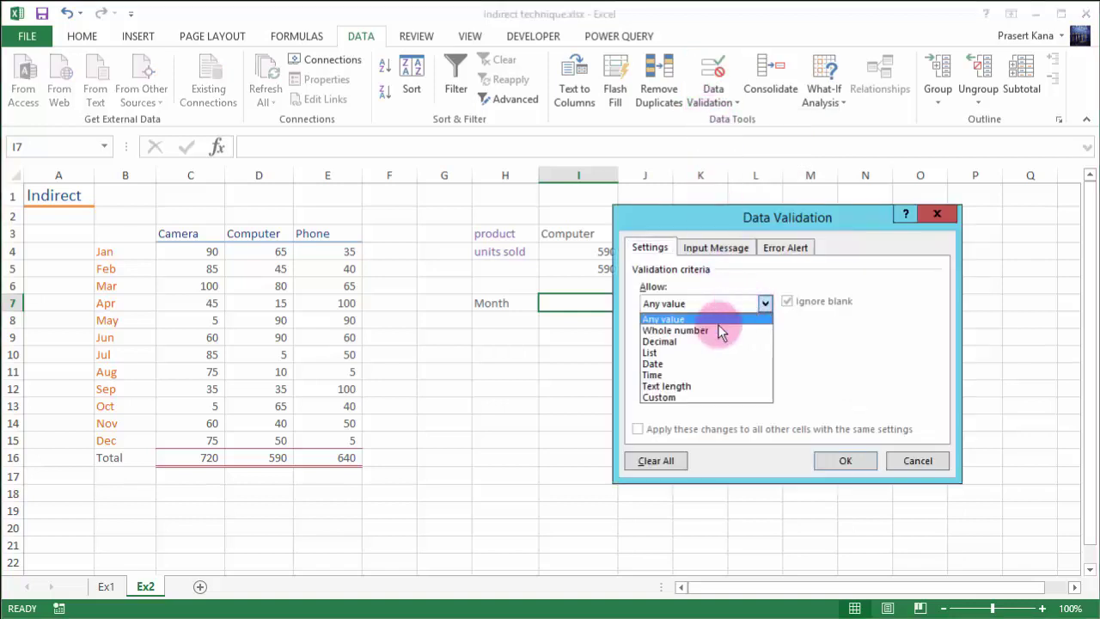
click(692, 351)
click(673, 374)
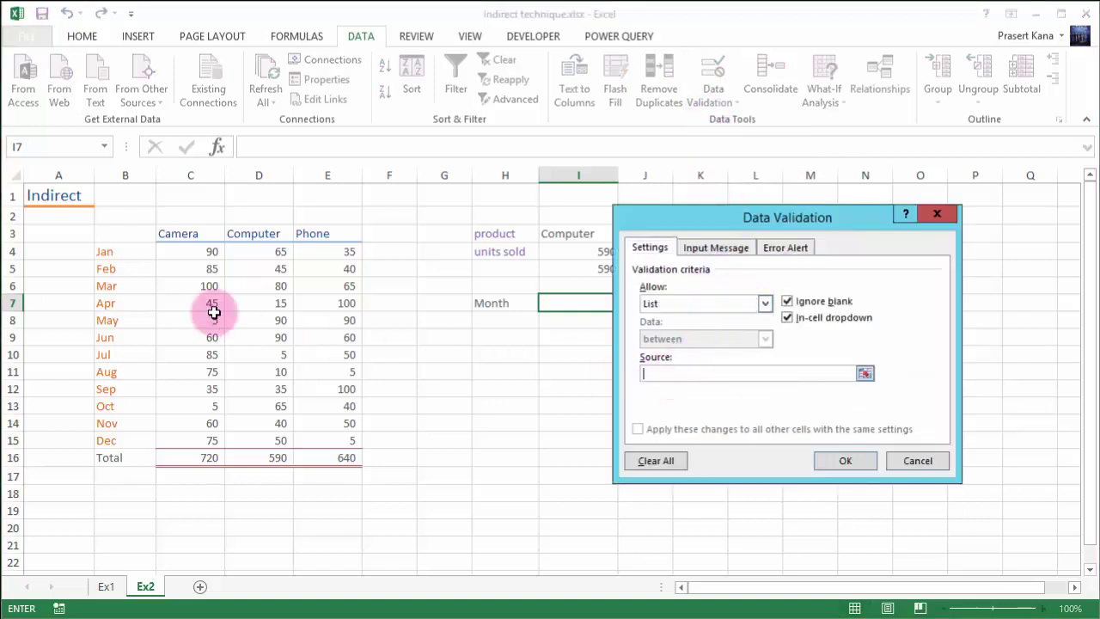
drag(117, 253, 129, 442)
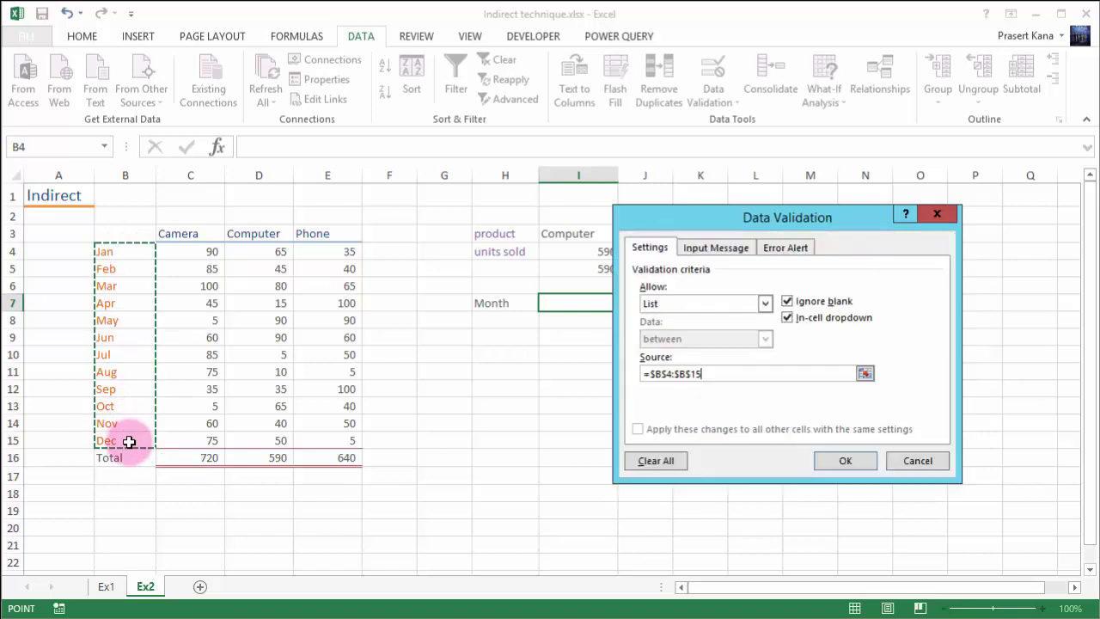
key(Return)
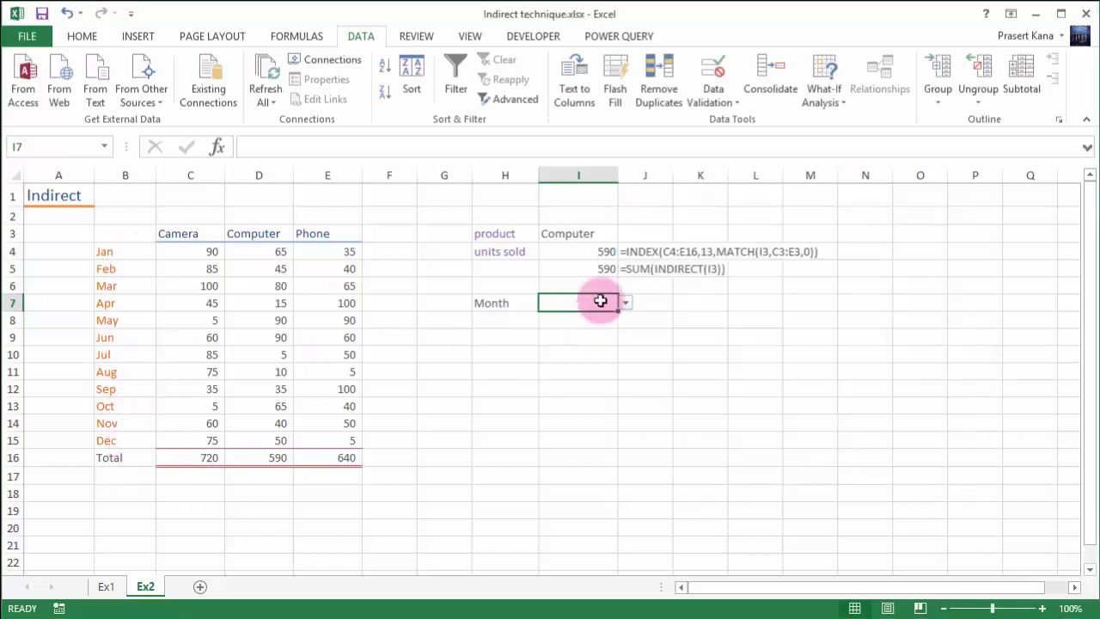
click(626, 304)
click(589, 340)
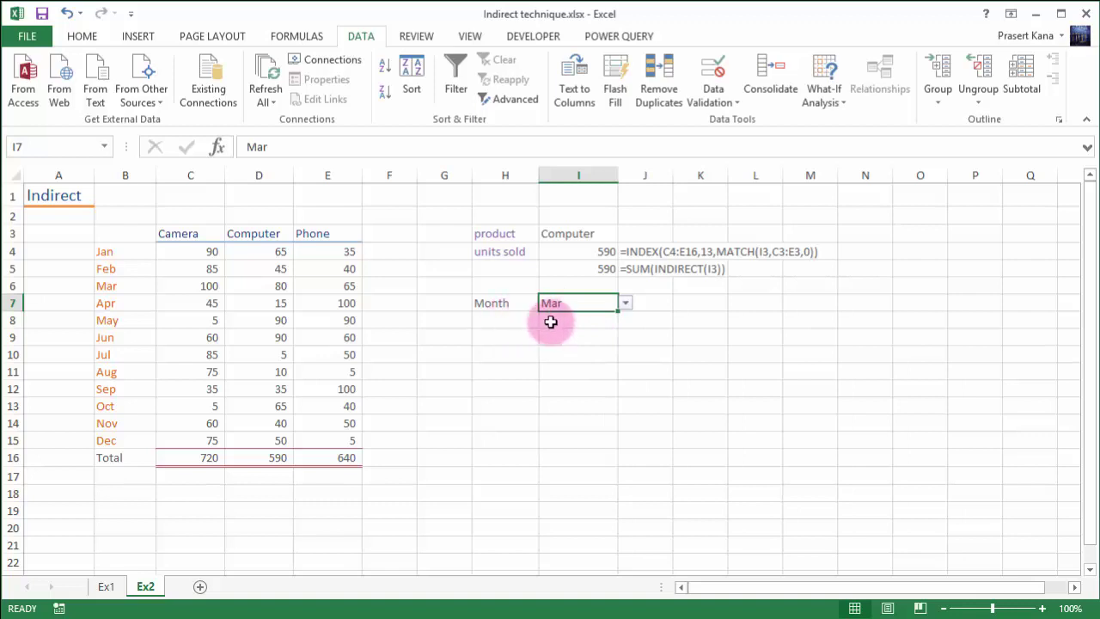
- Enter =SUM(INDIRECT(I7)) in I8 to total the chosen month
click(558, 322)
text(=)
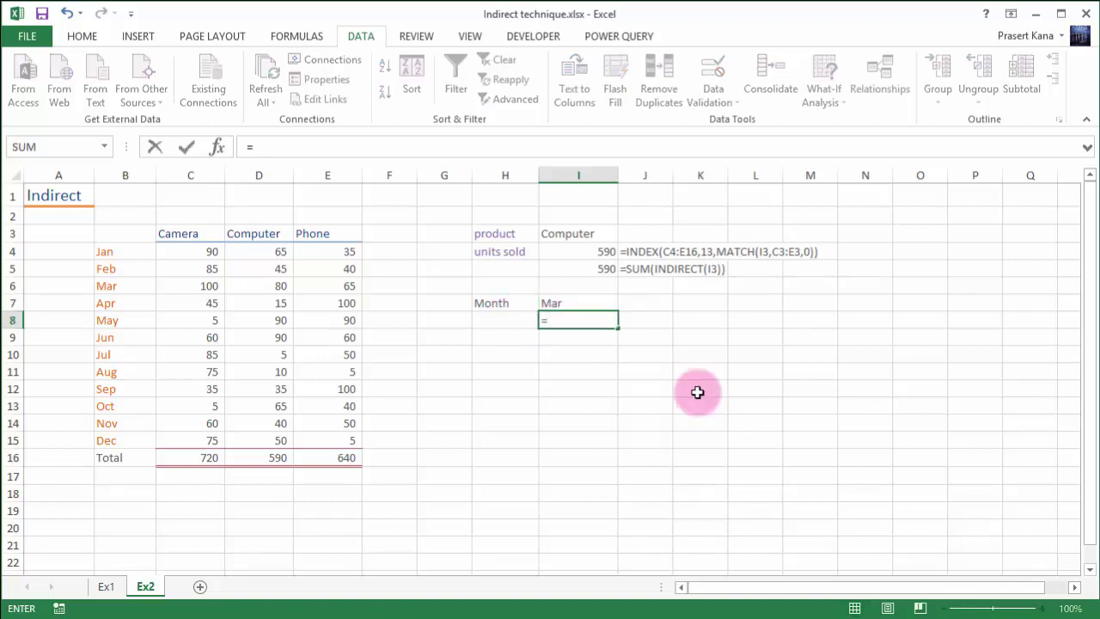
text(sum(ind)
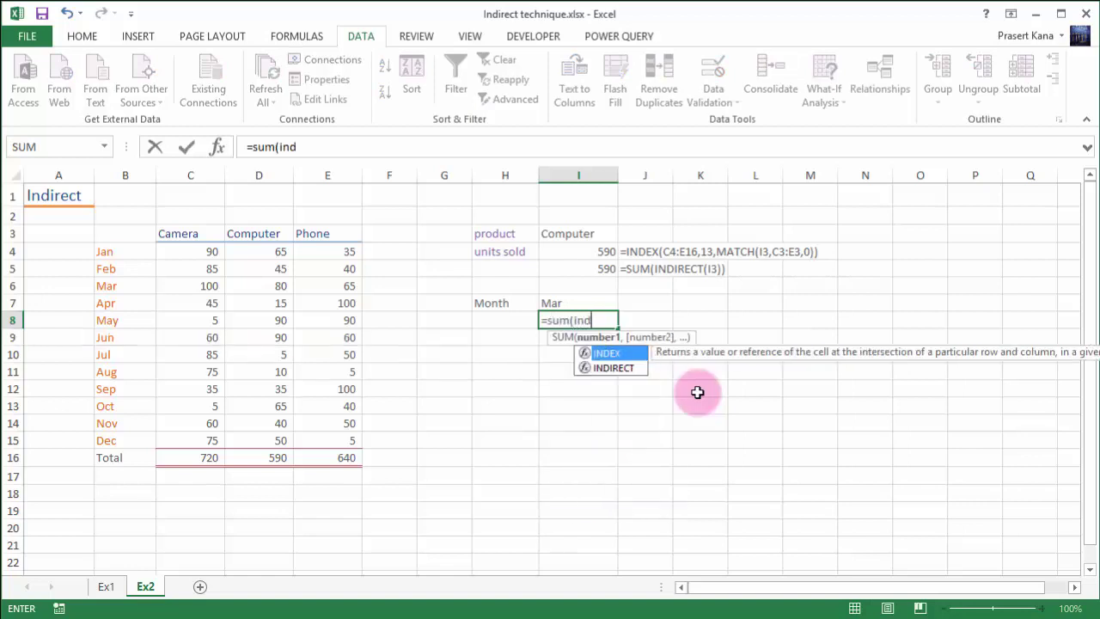
key(Down)
key(Tab)
key(Up)
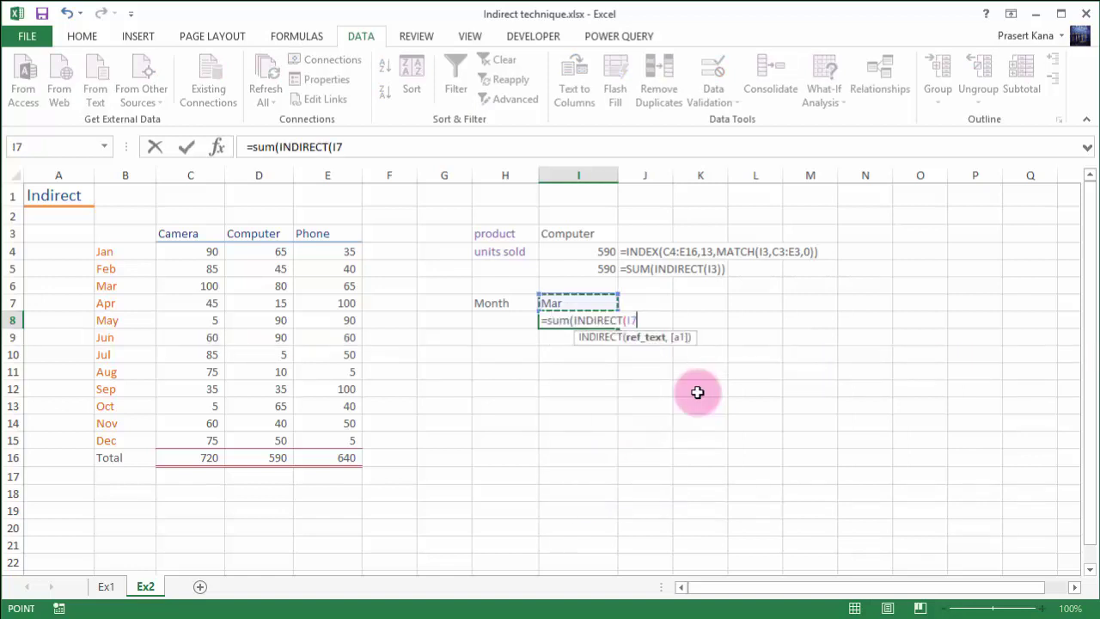
text())
key(Return)
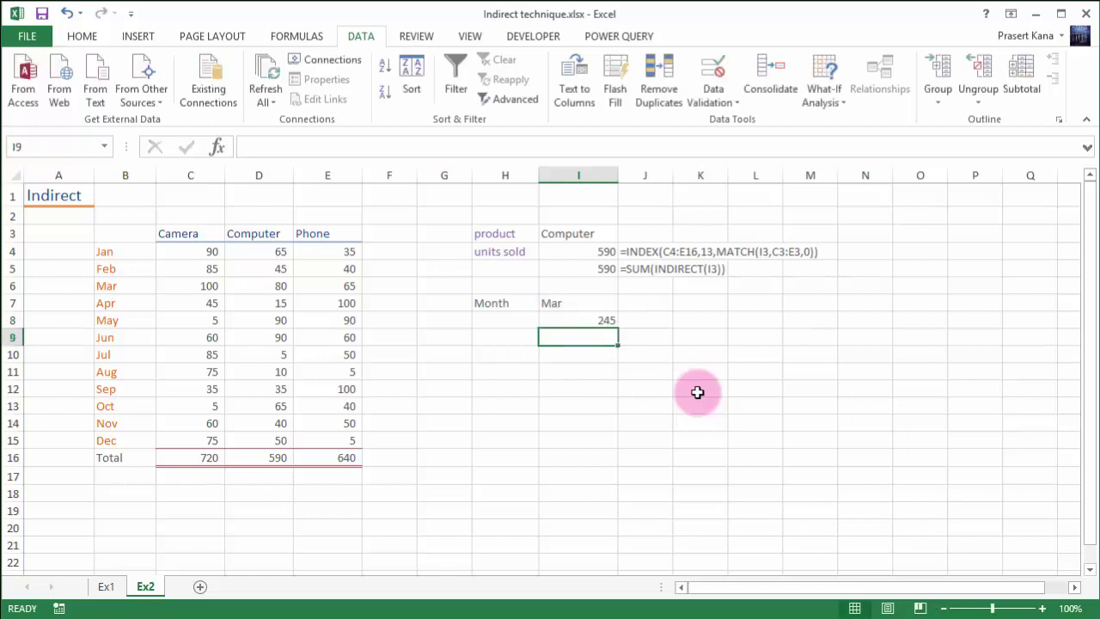
key(Up)
- Enter =SUM(Mar) in F6 over the March row C6:E6, giving 245
key(Left)
key(Left)
key(Left)
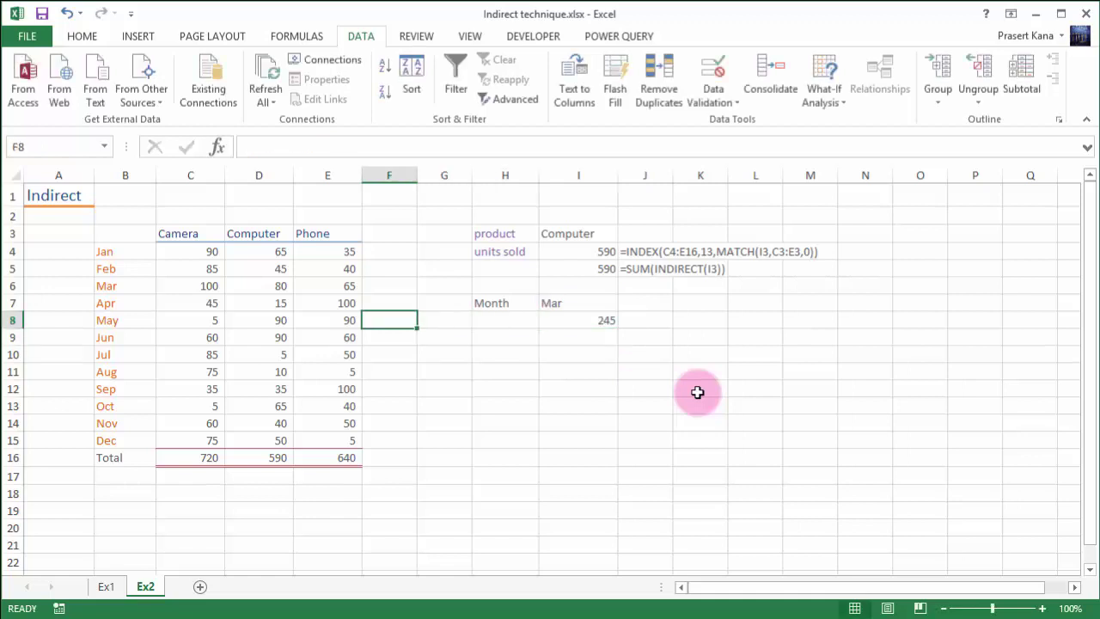
key(Up)
key(Up)
key(Left)
key(Left)
key(Left)
key(shift+Right)
key(shift+Right)
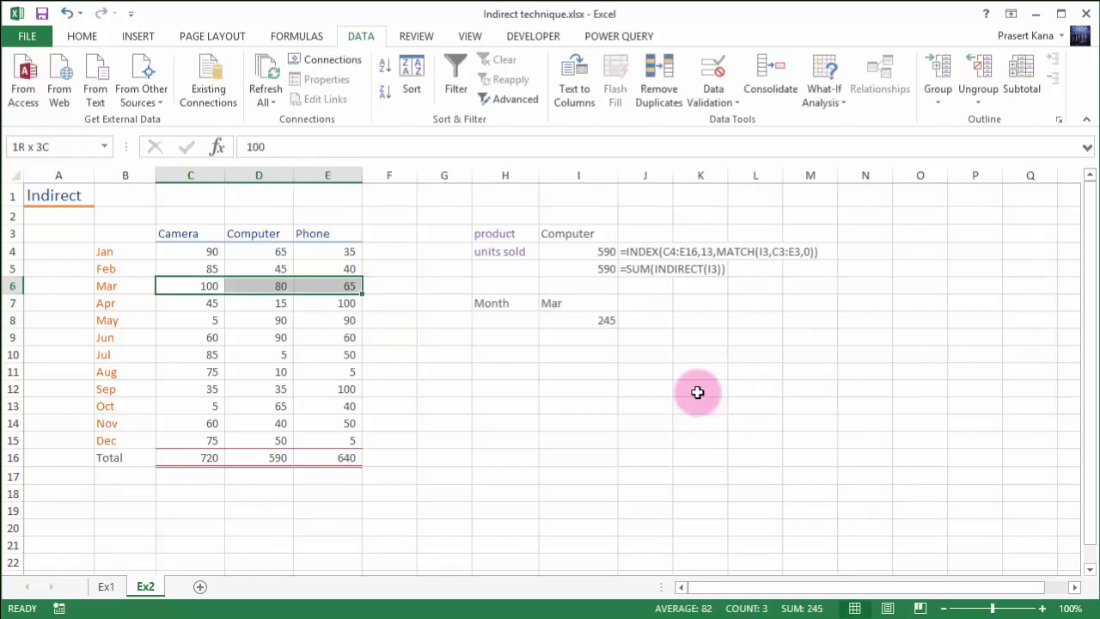
key(Right)
key(Right)
key(Right)
text(=)
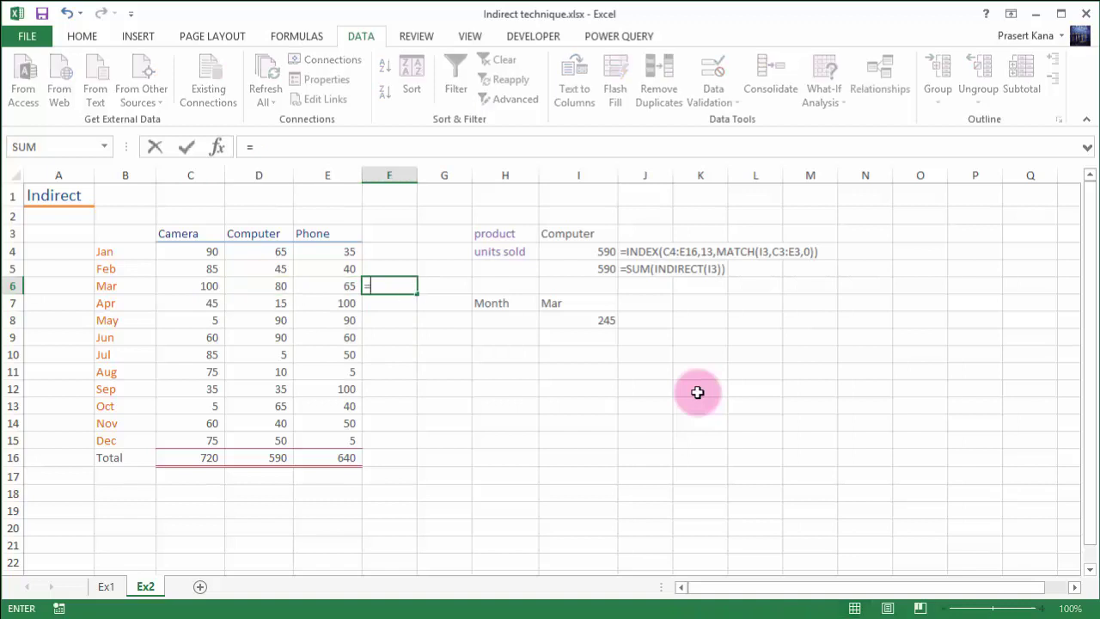
text(sum()
key(Left)
key(Left)
key(Left)
key(shift+Right)
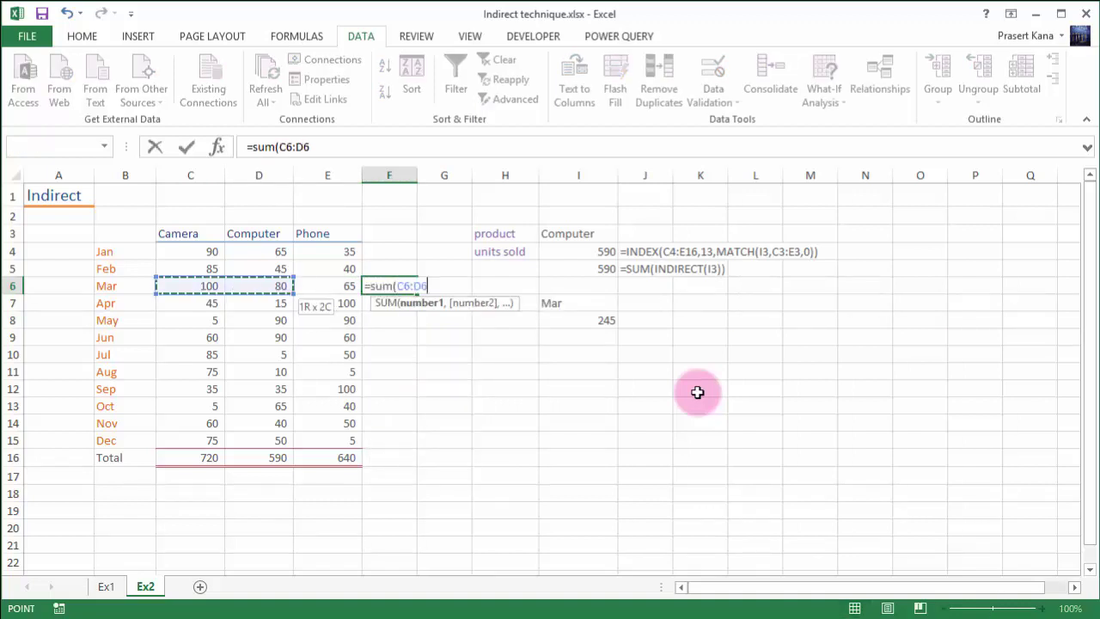
key(shift+Right)
key(Return)
key(Up)
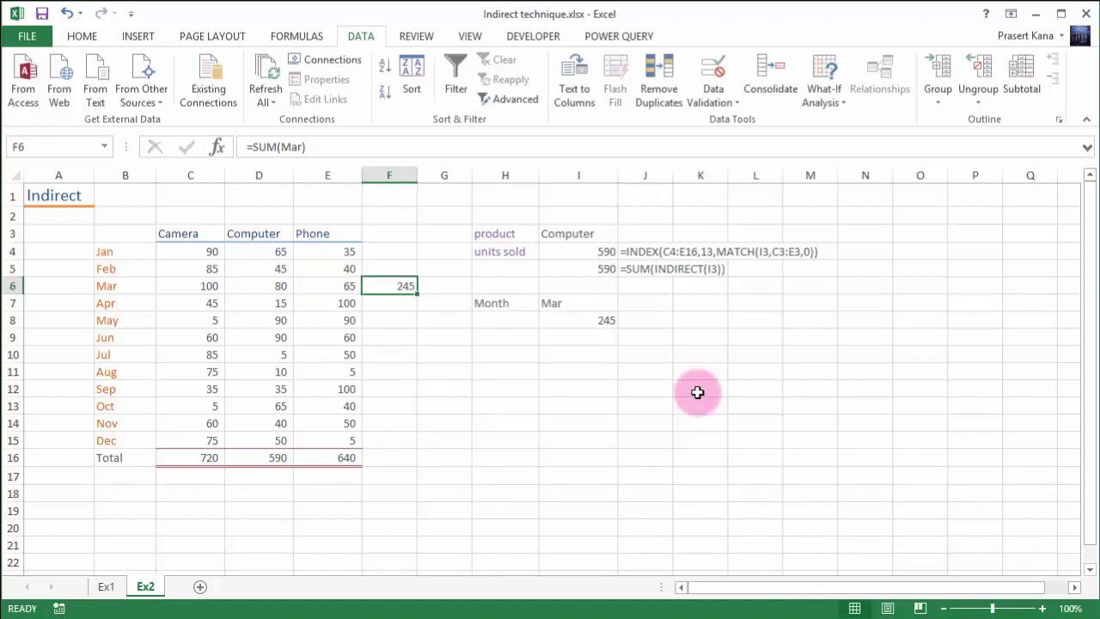
key(shift+Down)
key(shift+Down)
key(shift+Down)
key(shift+Down)
click(531, 347)
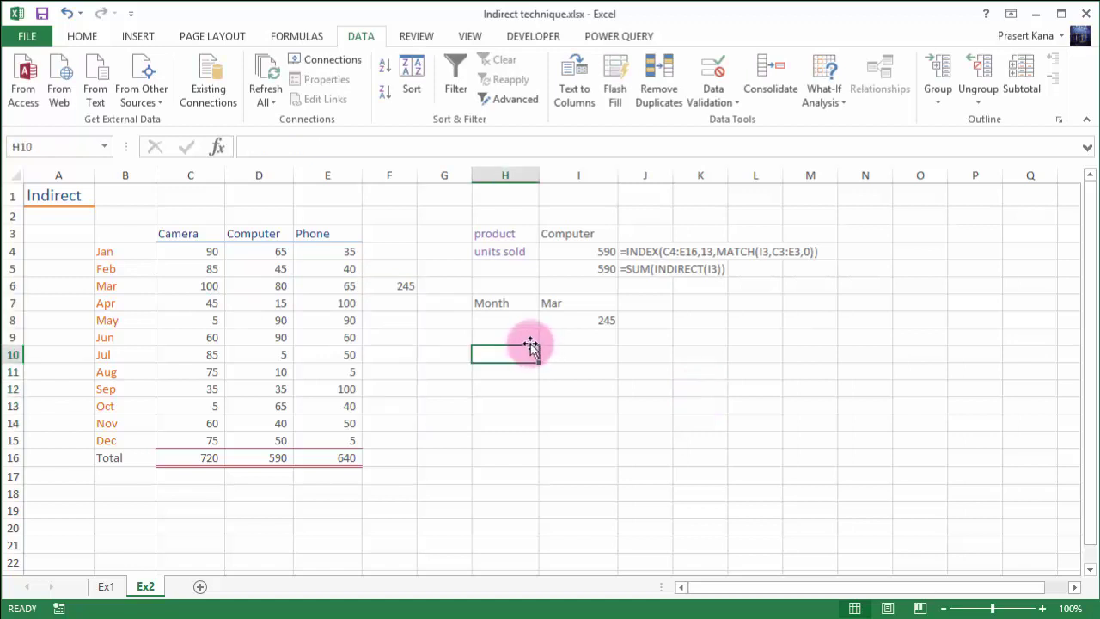
- Trace the lookup through I3, I7, the Computer heading D3 and D6, then select I10
click(569, 230)
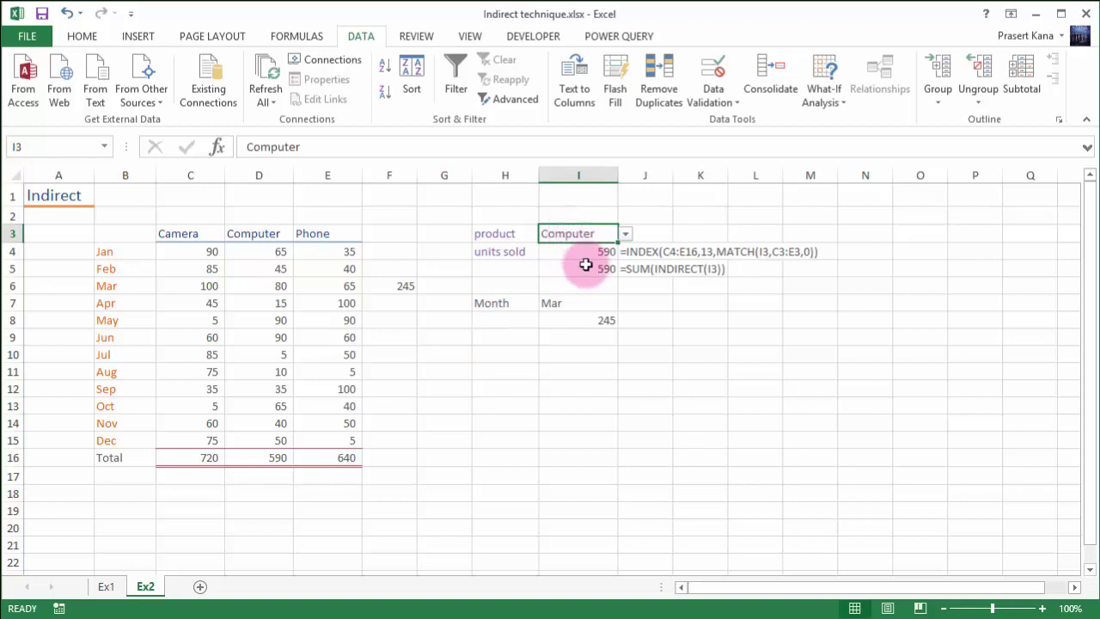
click(570, 302)
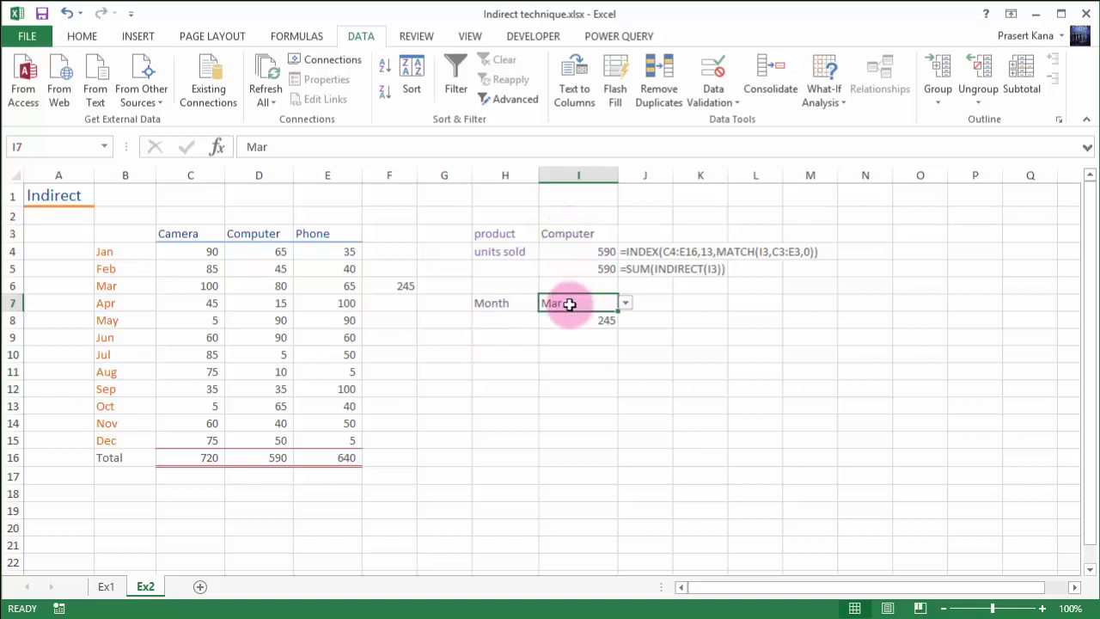
click(268, 235)
click(270, 286)
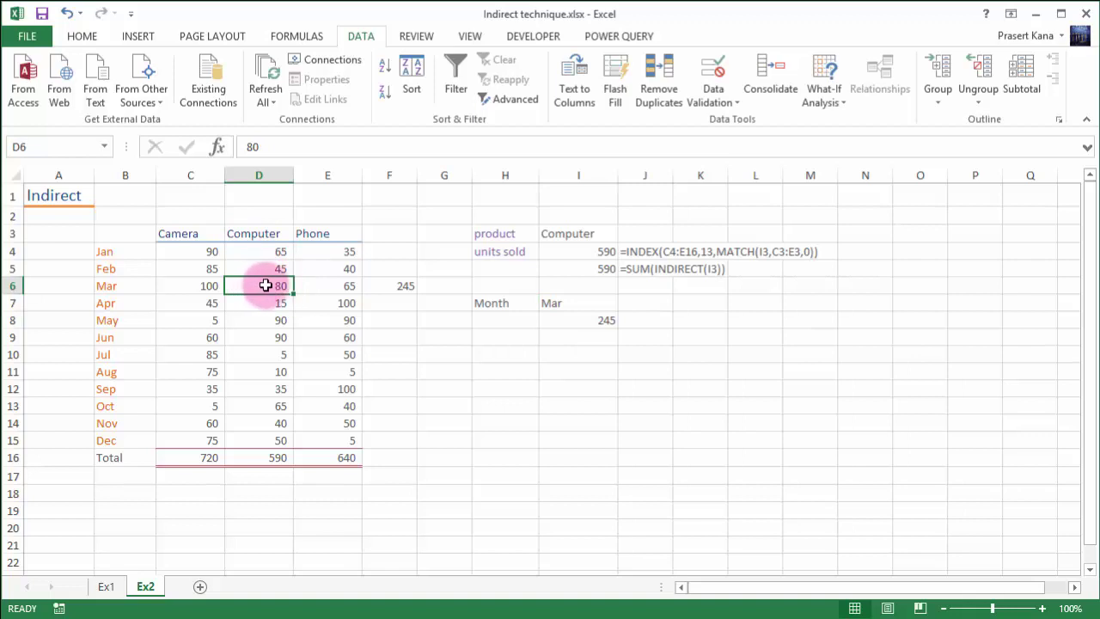
click(572, 352)
text(=)
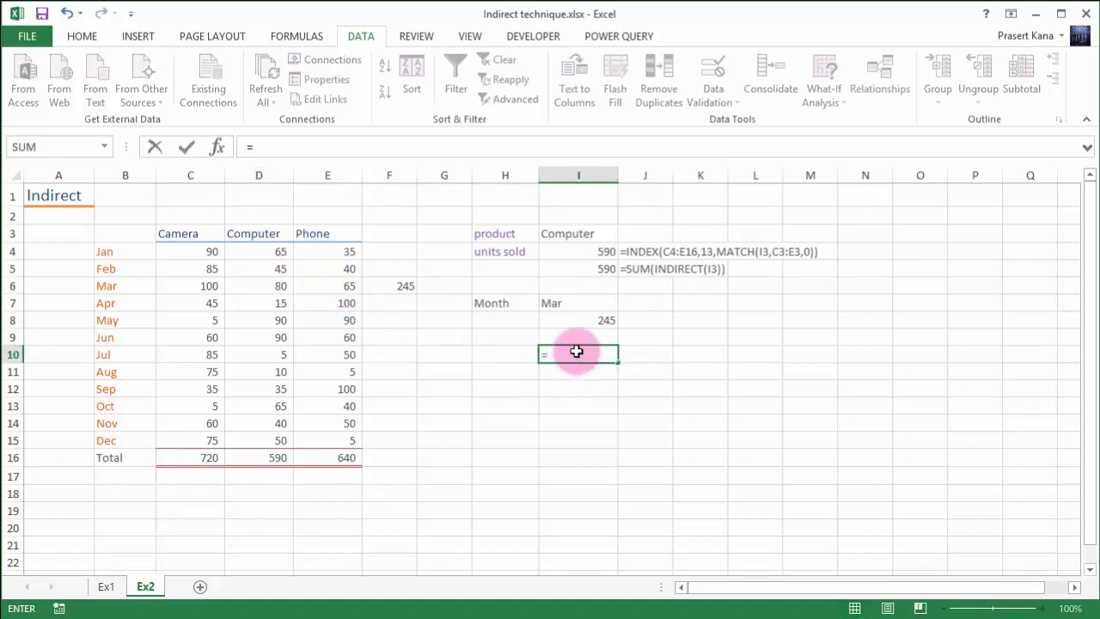
- Enter =INDIRECT(I3) INDIRECT(I7) in I10, intersecting Computer and Mar to return 80
text(in)
key(Down)
key(Tab)
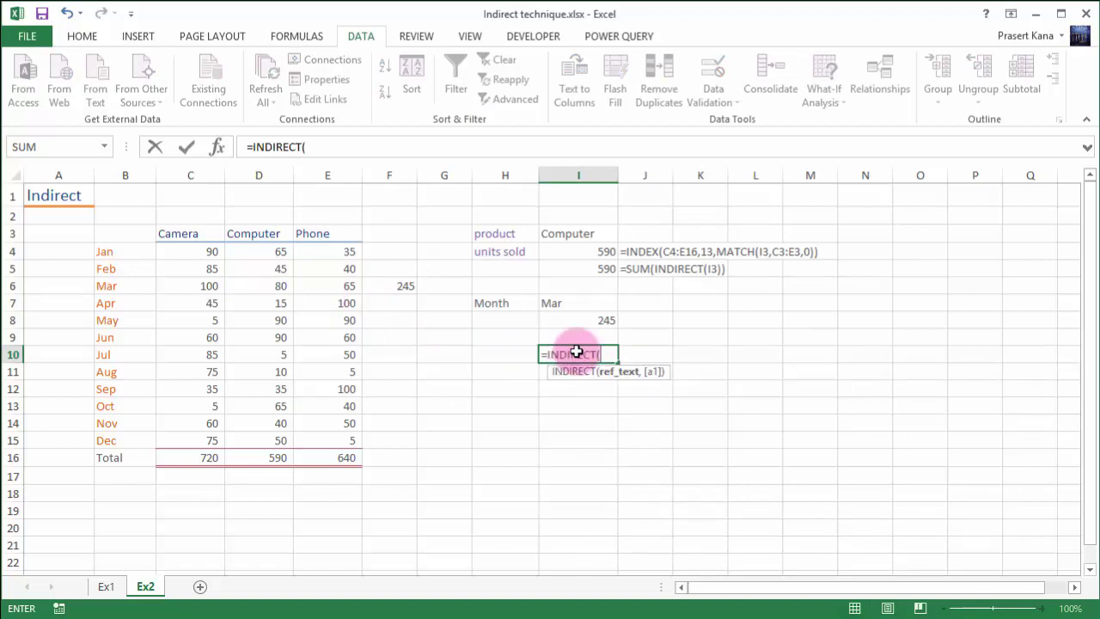
click(575, 234)
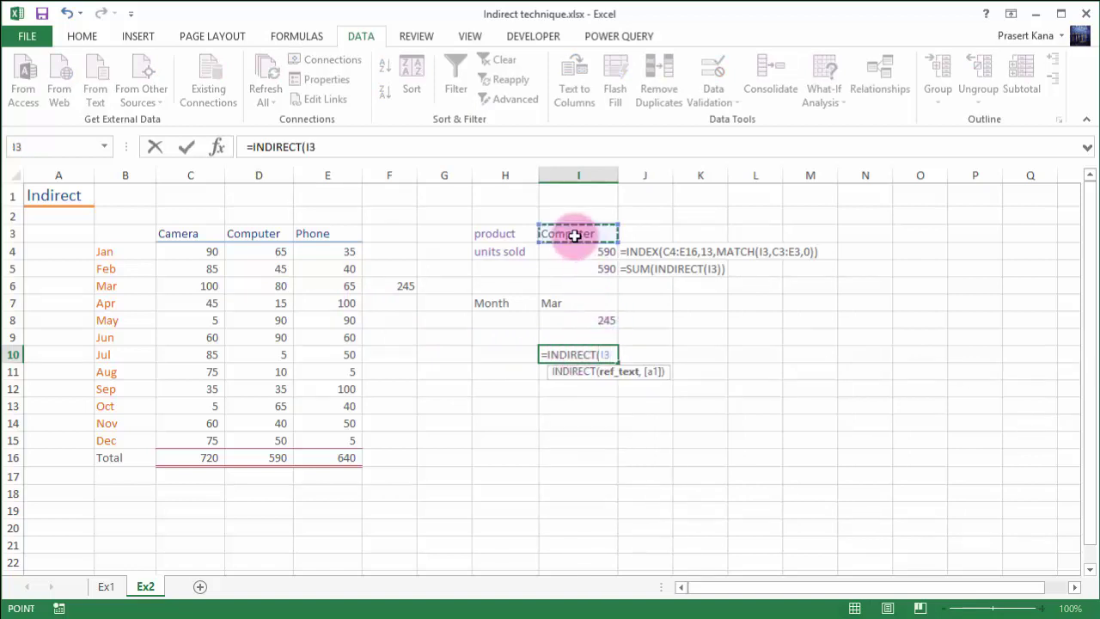
text())
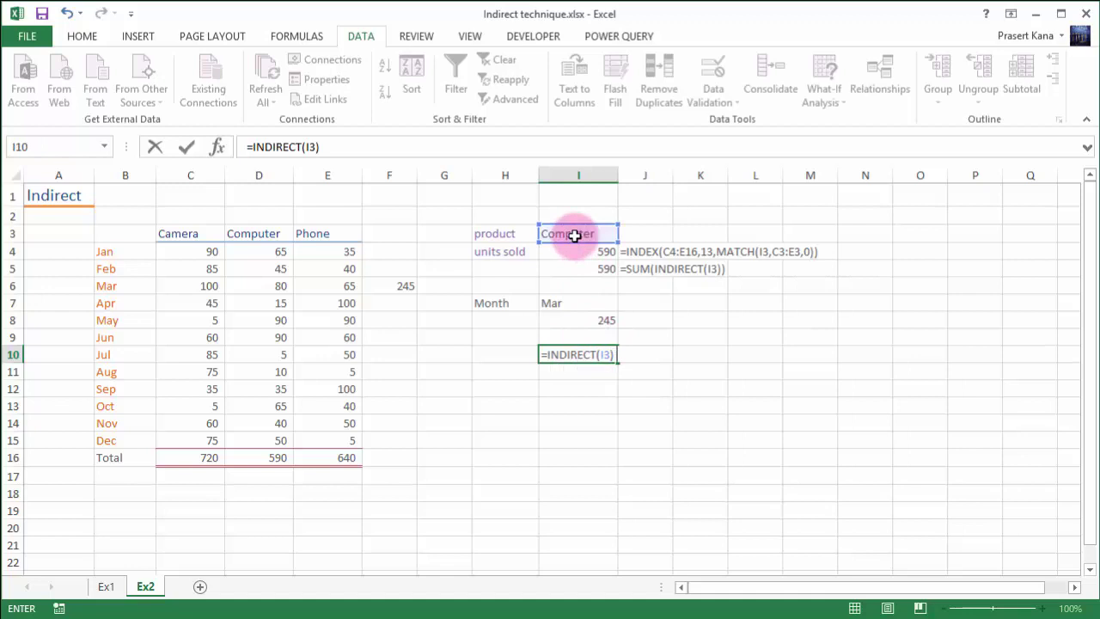
text( in)
key(Down)
key(Tab)
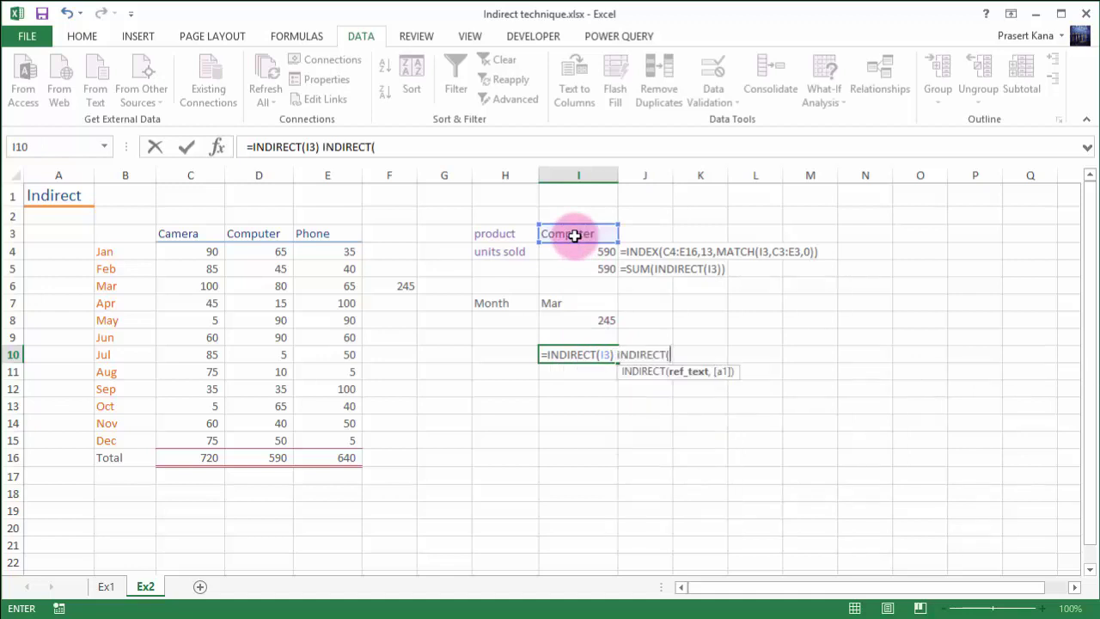
click(572, 304)
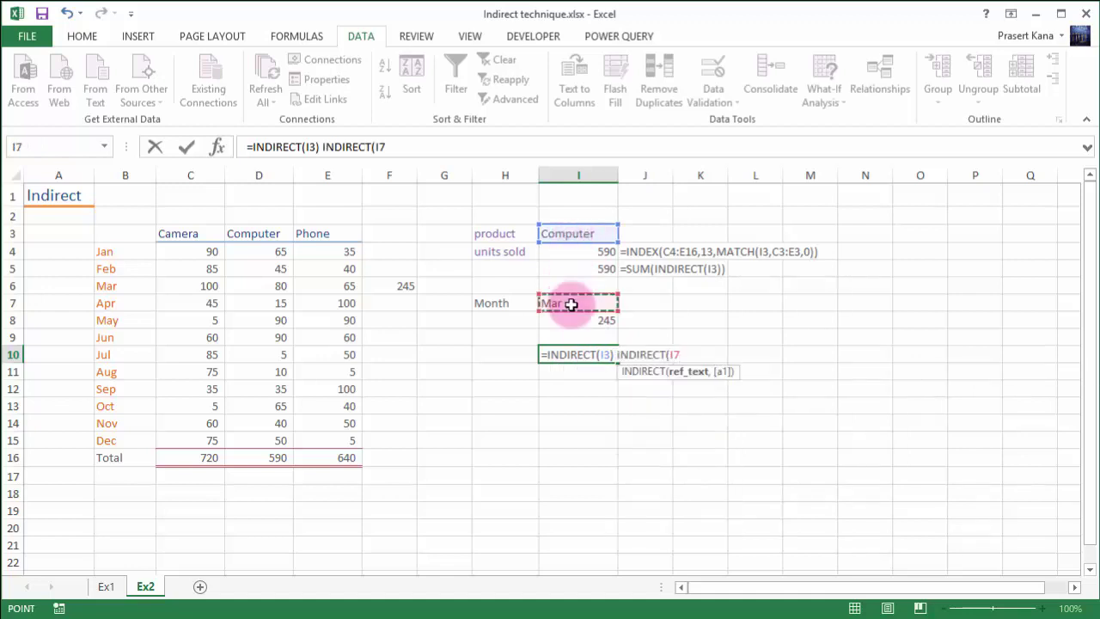
text())
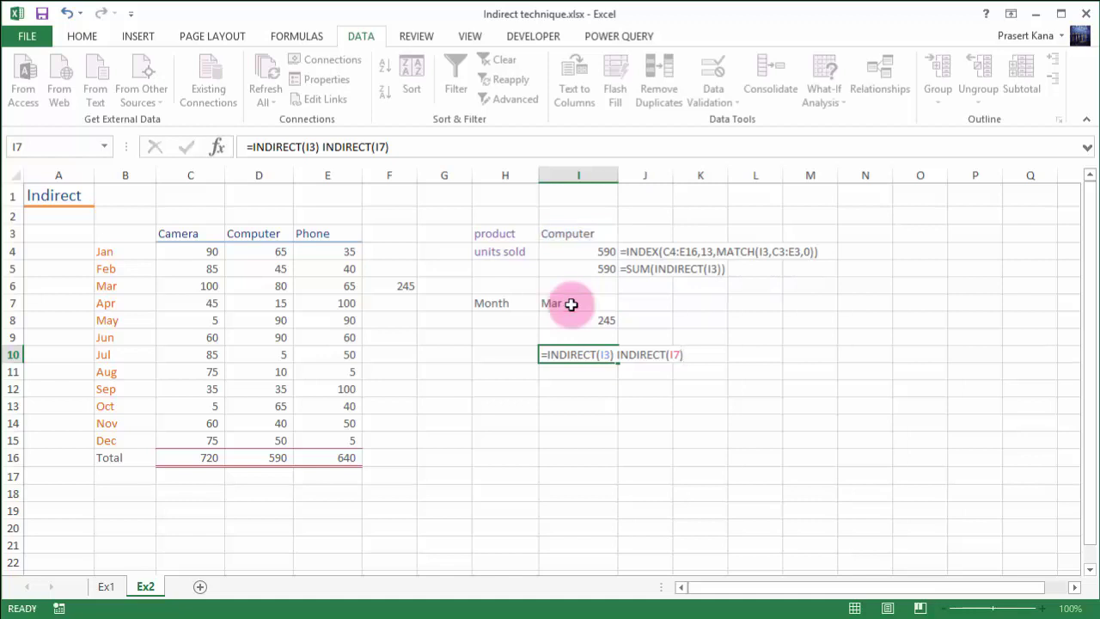
key(Return)
click(595, 348)
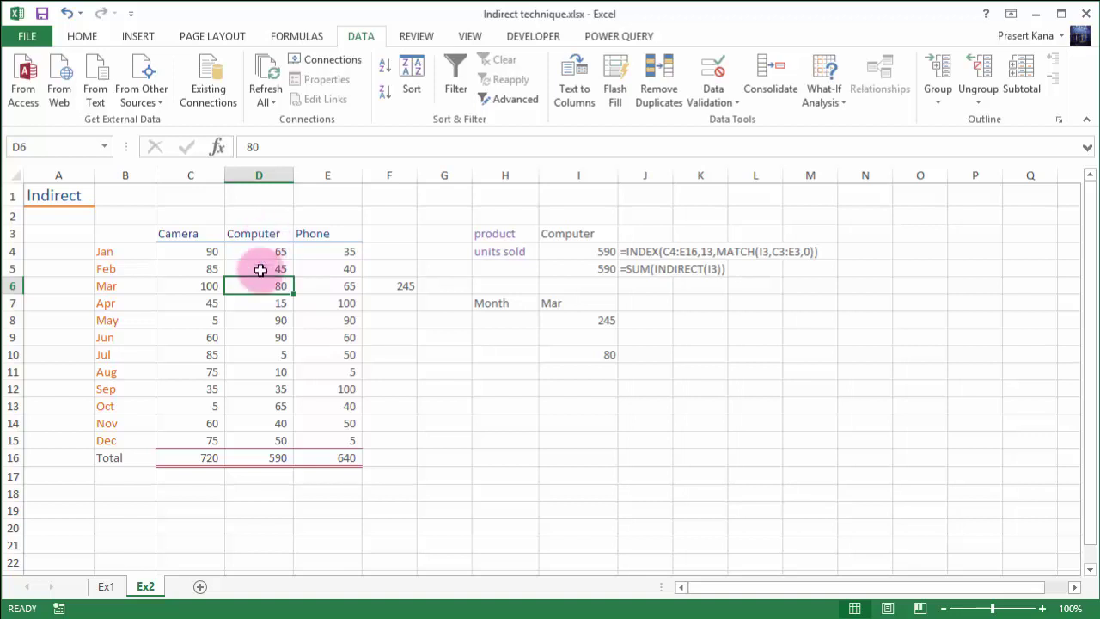
- Choose Phone from the I3 product dropdown and compare a Phone value in the table
click(579, 233)
click(625, 236)
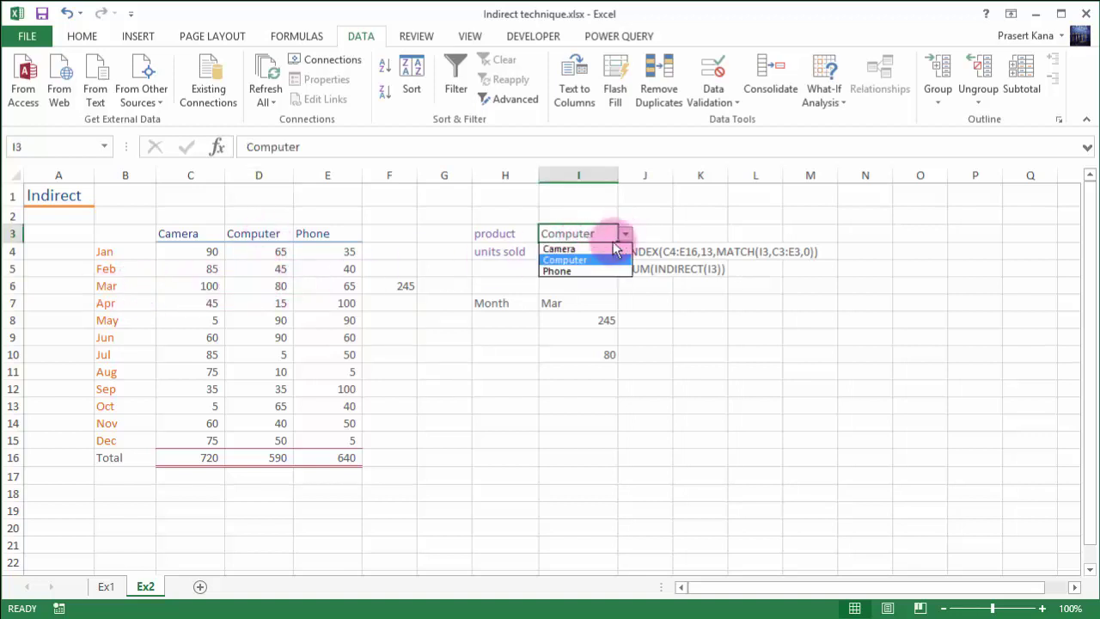
click(568, 269)
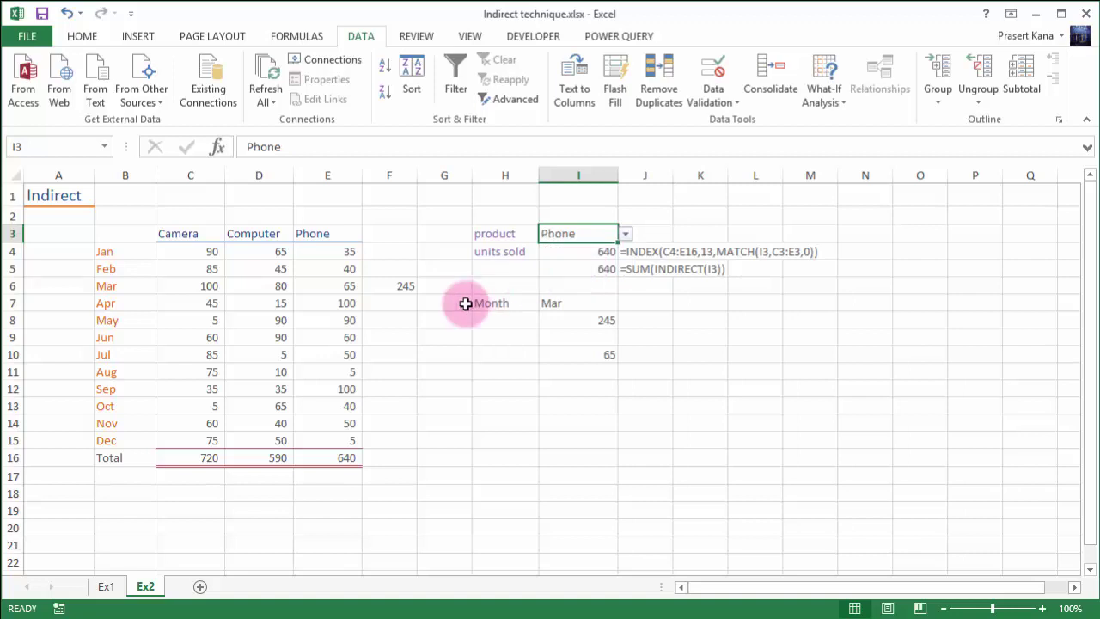
click(344, 371)
click(565, 233)
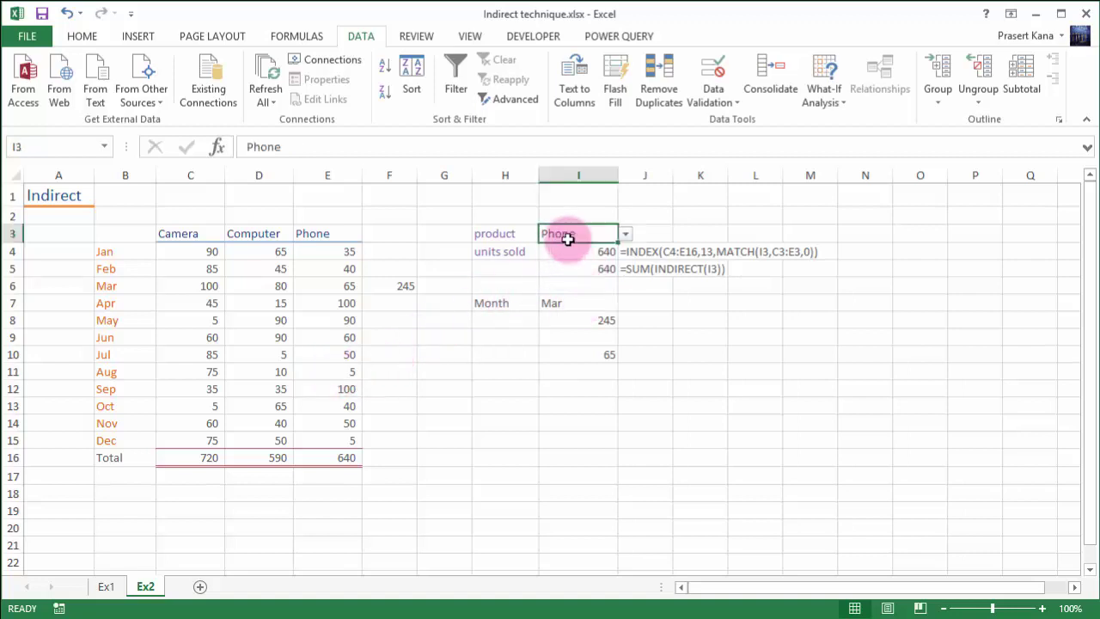
- Choose Aug from the I7 month dropdown so I10 returns 5, matching the table
click(594, 304)
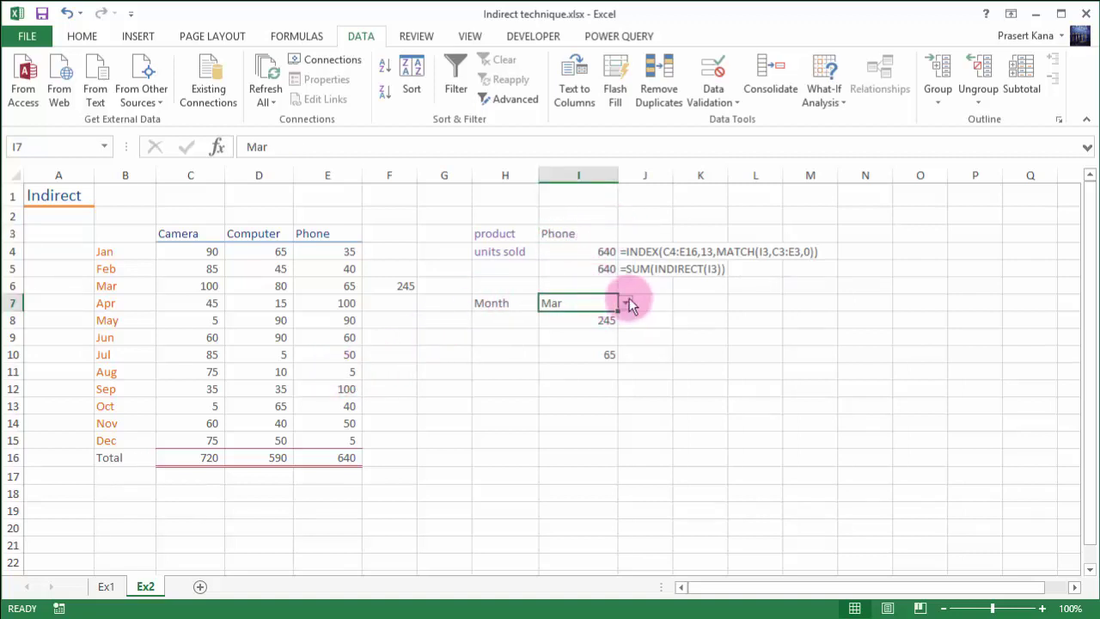
click(626, 303)
click(563, 373)
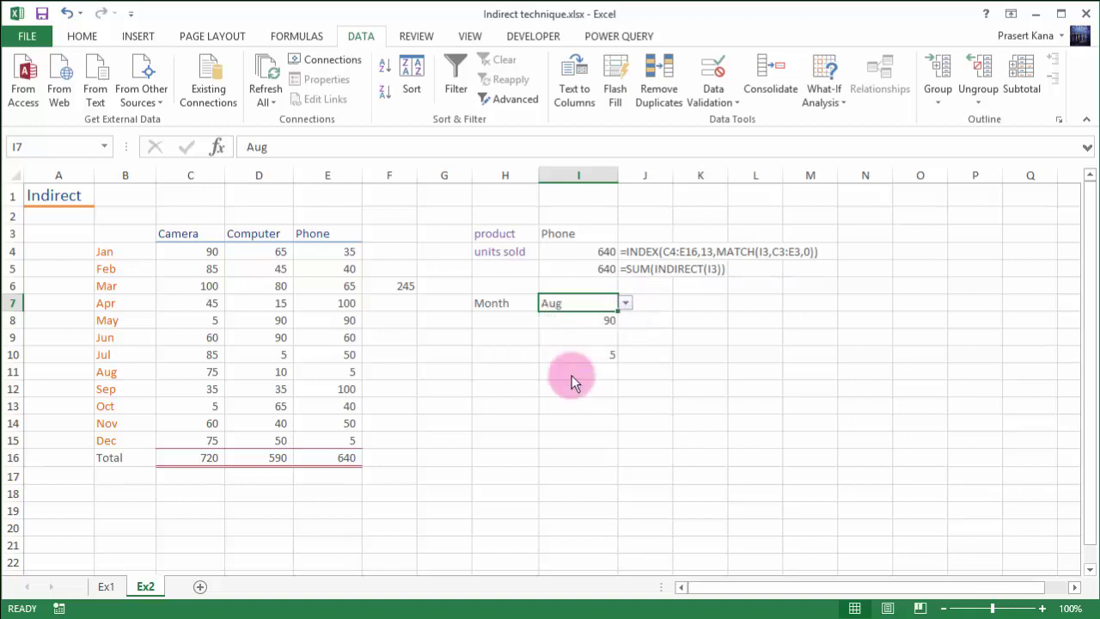
click(593, 354)
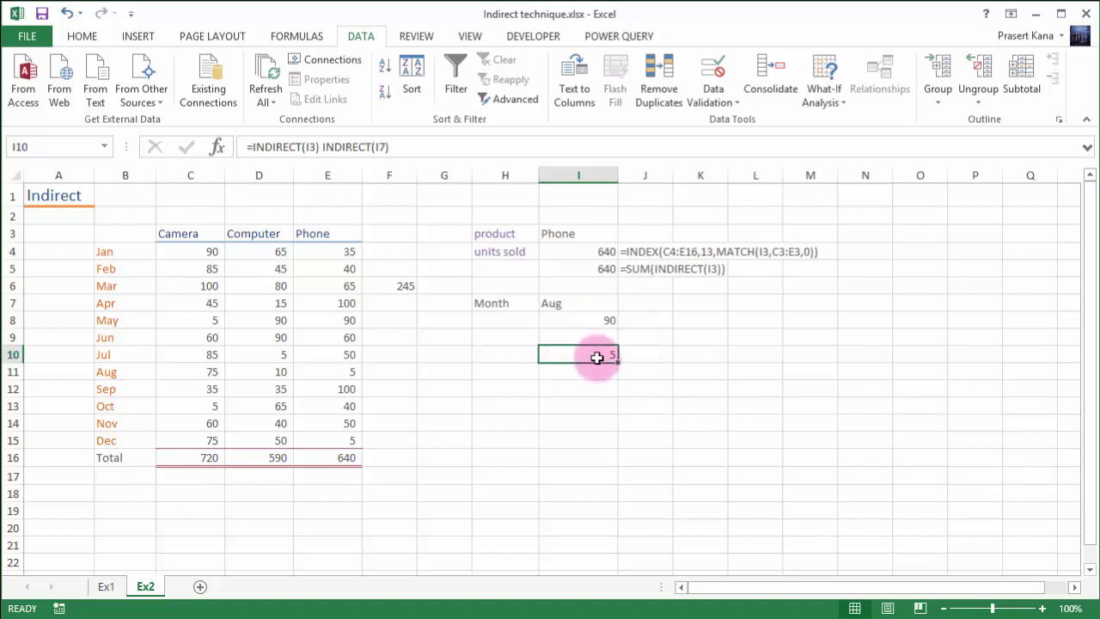
click(351, 372)
click(649, 355)
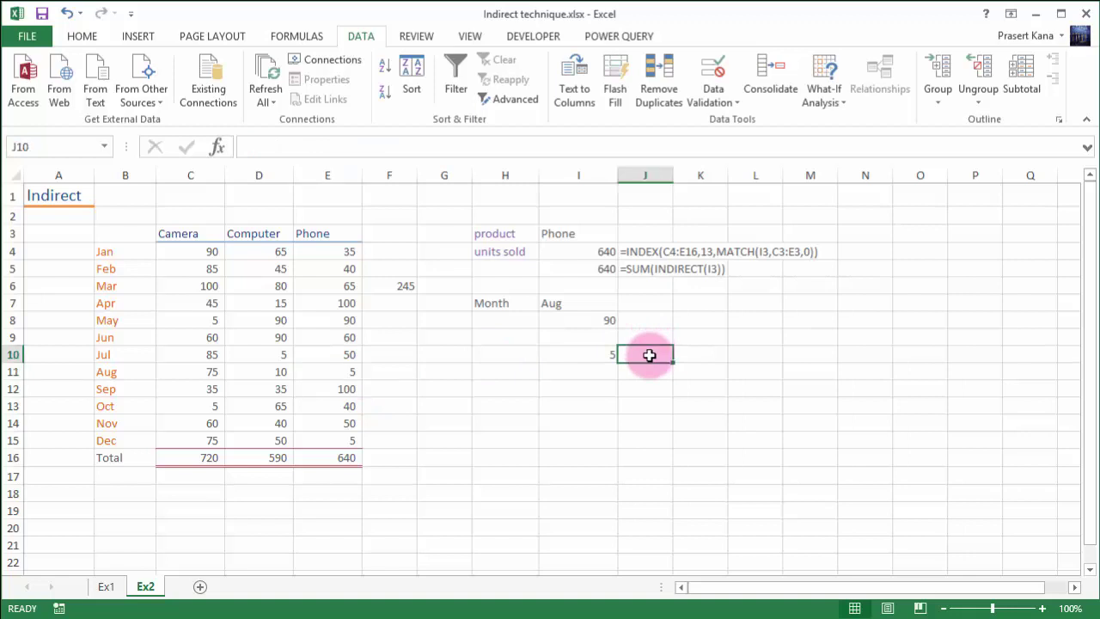
- Copy the FORMULATEXT display from J5 into J10
key(Up)
key(Up)
key(Up)
key(Up)
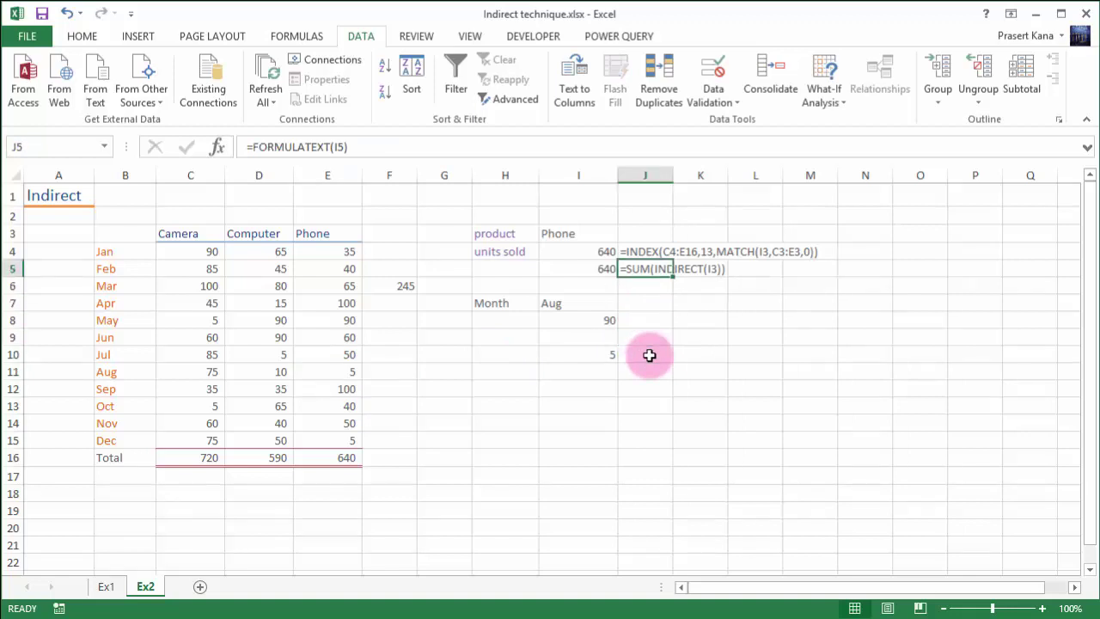
key(ctrl+c)
key(Down)
key(Down)
key(Down)
key(Down)
key(Return)
- Copy the J5 formula-text display into J8 as well
key(Up)
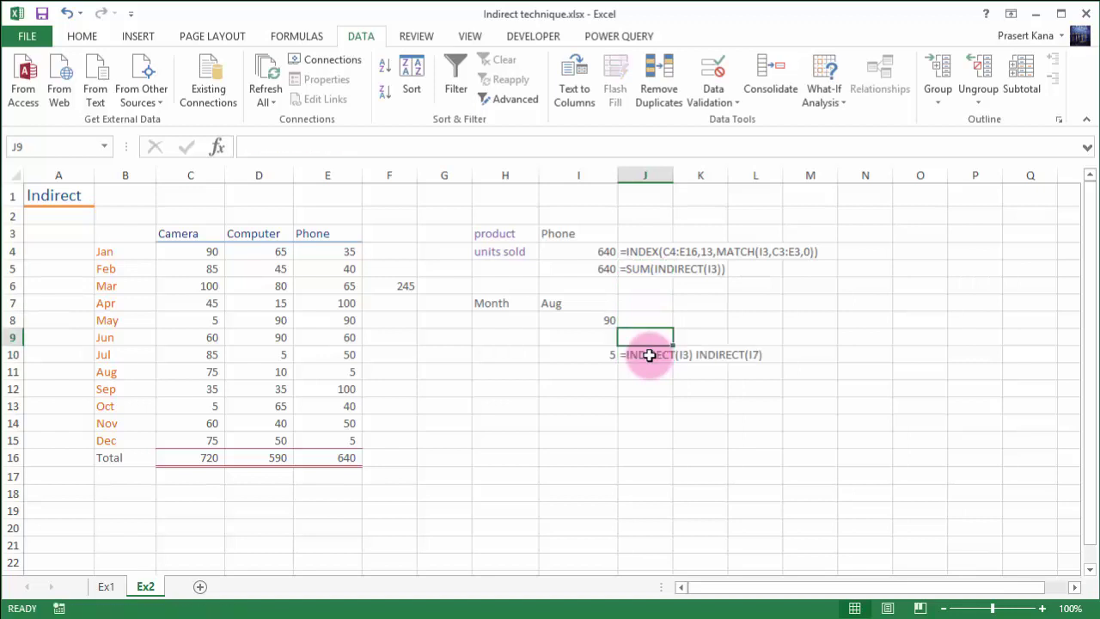
key(Up)
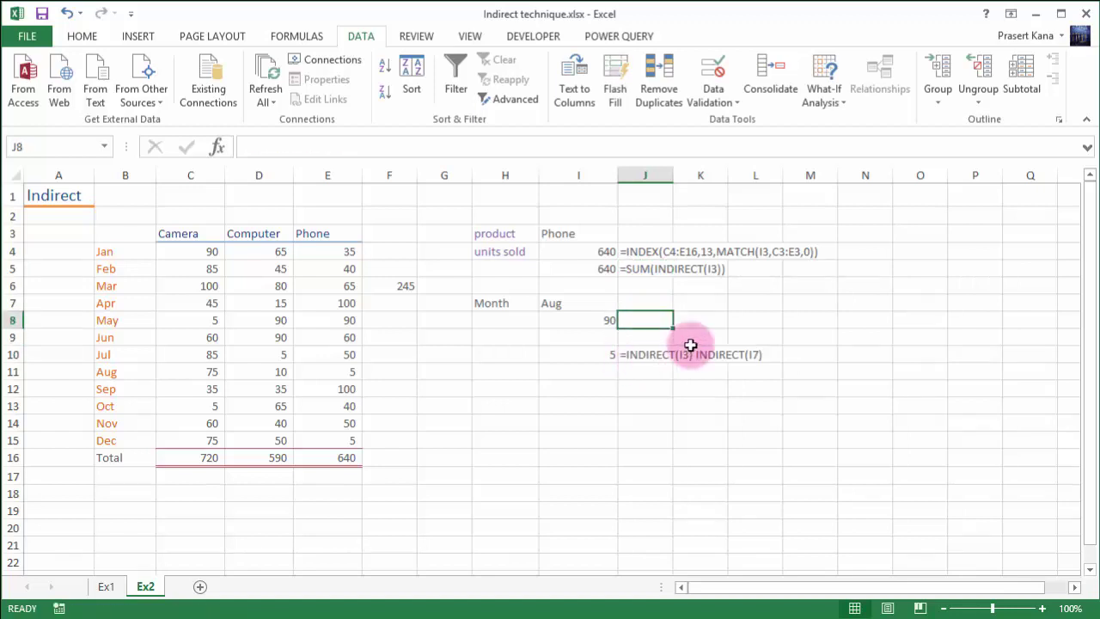
key(Up)
key(Up)
key(Up)
key(ctrl+c)
key(Down)
key(Down)
key(Down)
key(Return)
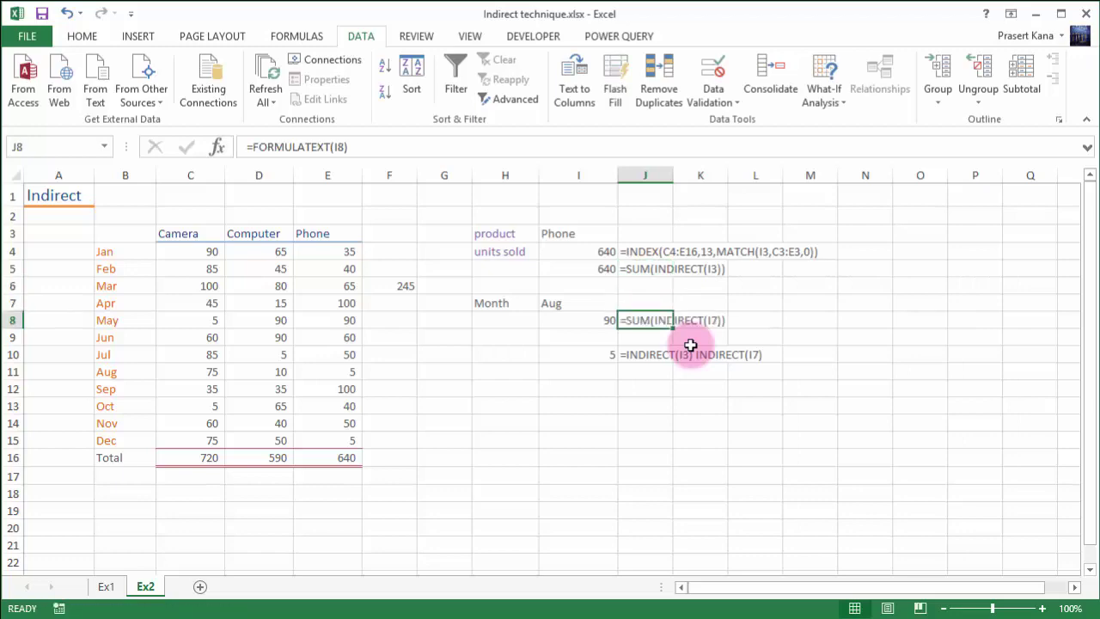
key(Up)
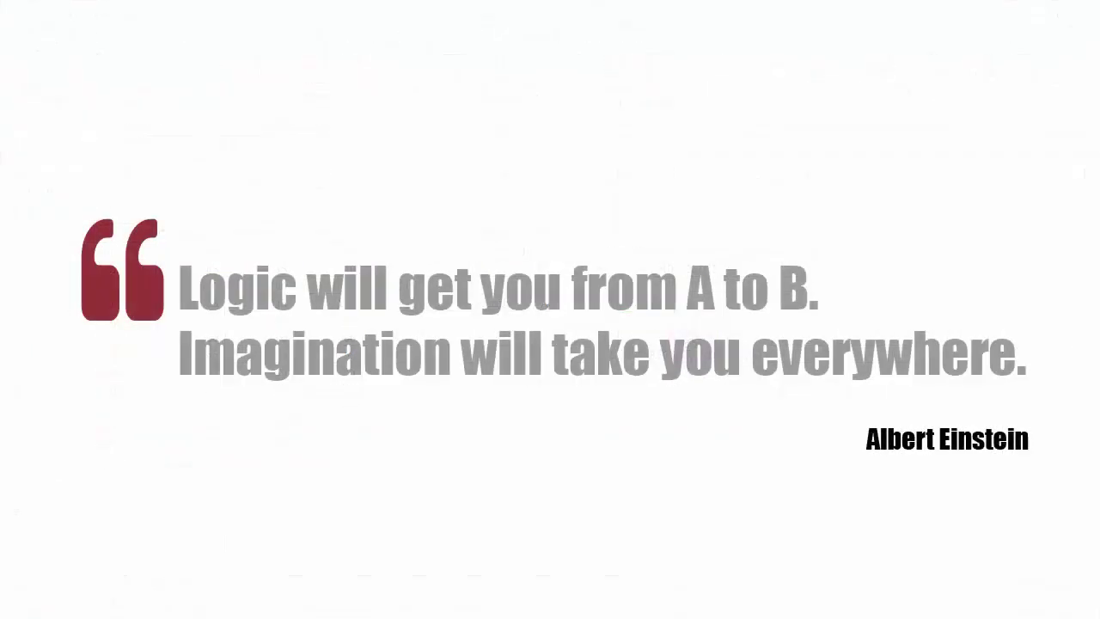